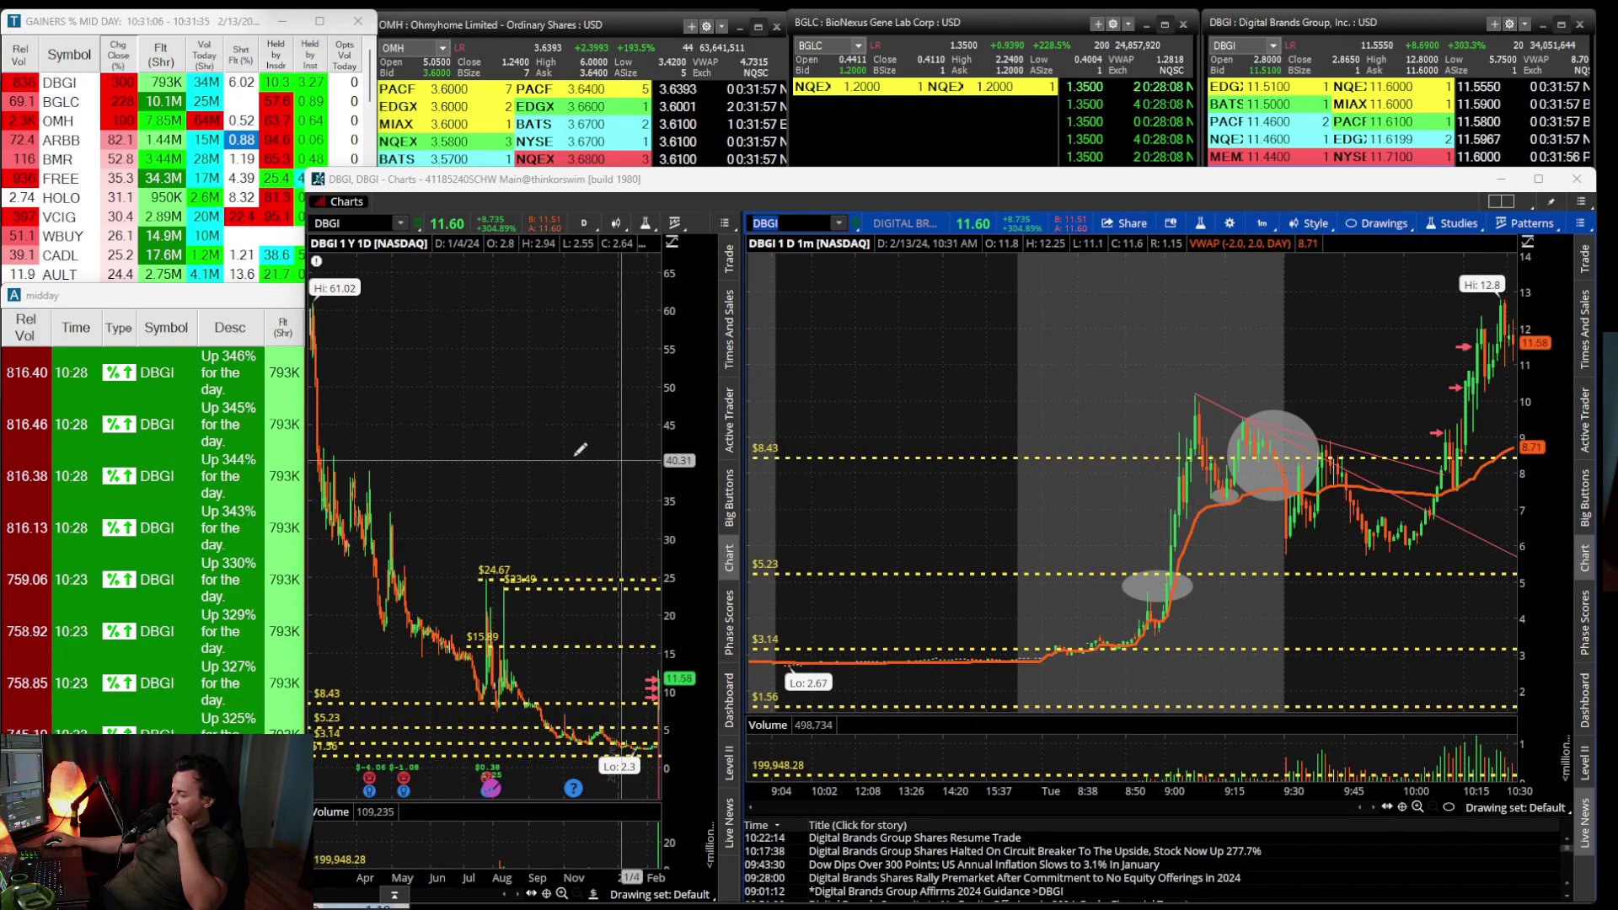
Narrow DBGI's daily chart to recent months and zoom the 1-minute chart into the premarket breakout.
scroll(585, 451, "up", 3)
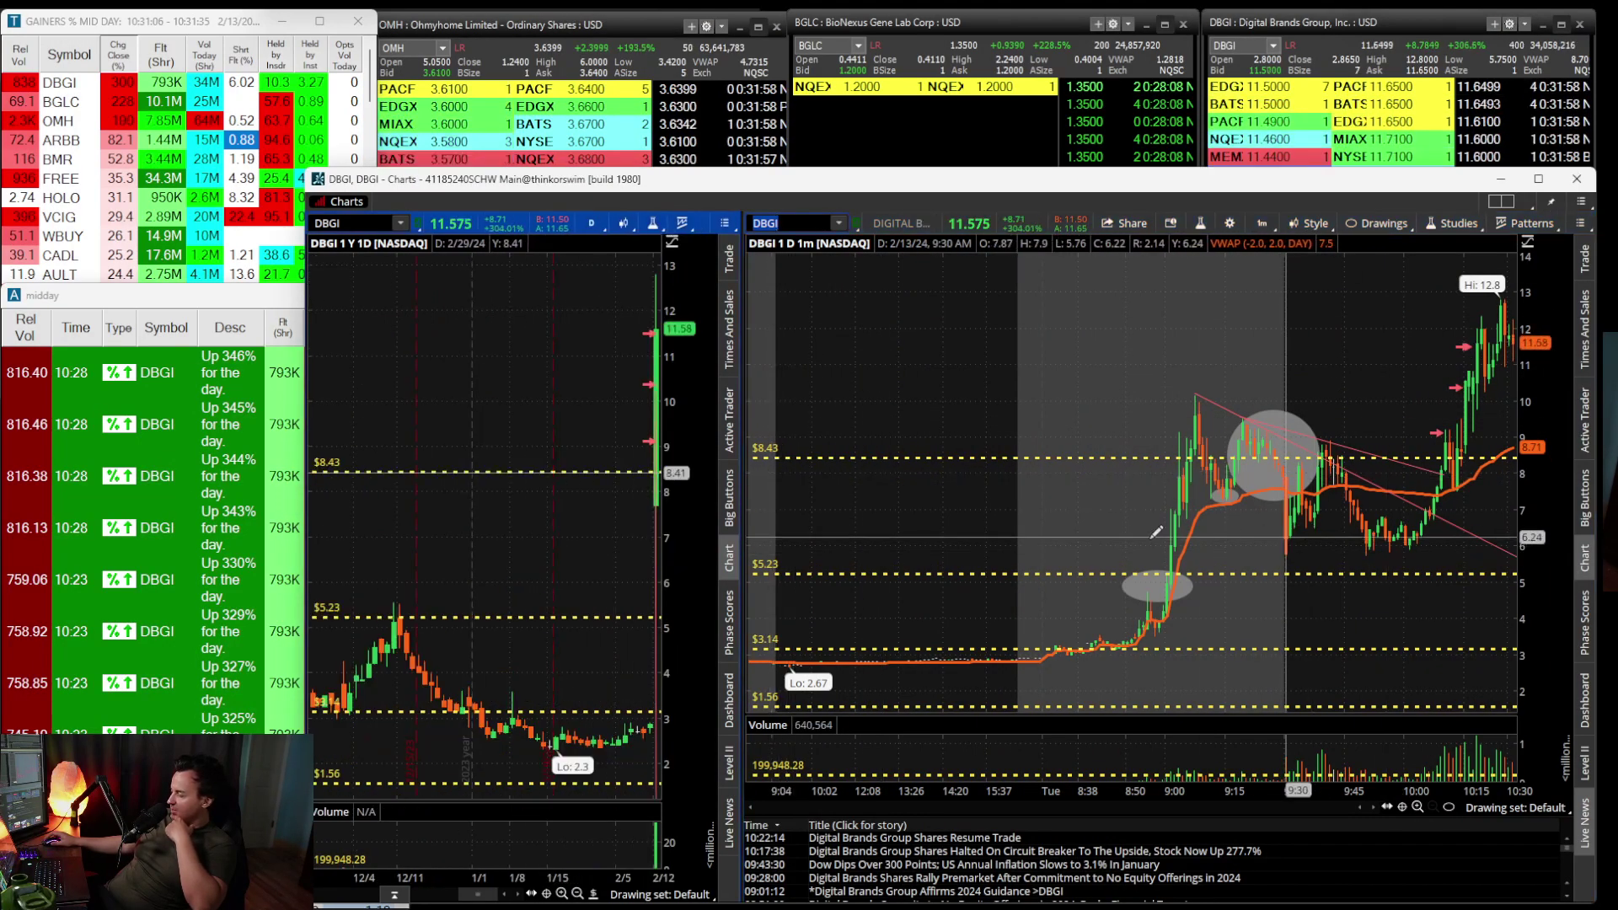
scroll(1156, 531, "up", 3)
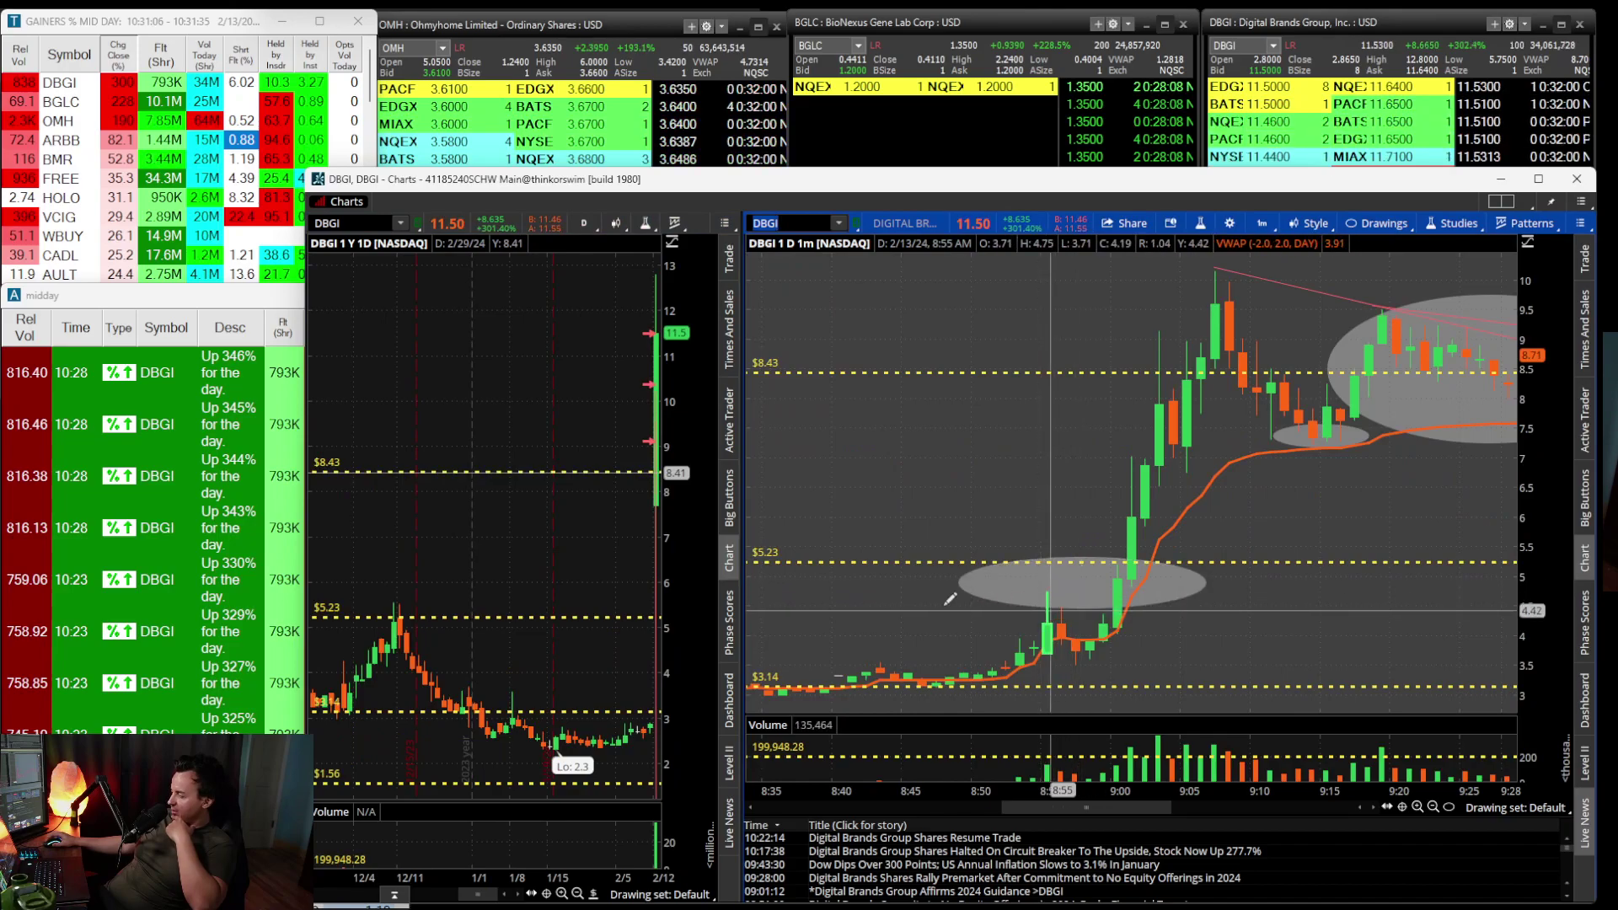
scroll(947, 602, "up", 3)
left_click_drag(1075, 799, 1312, 794)
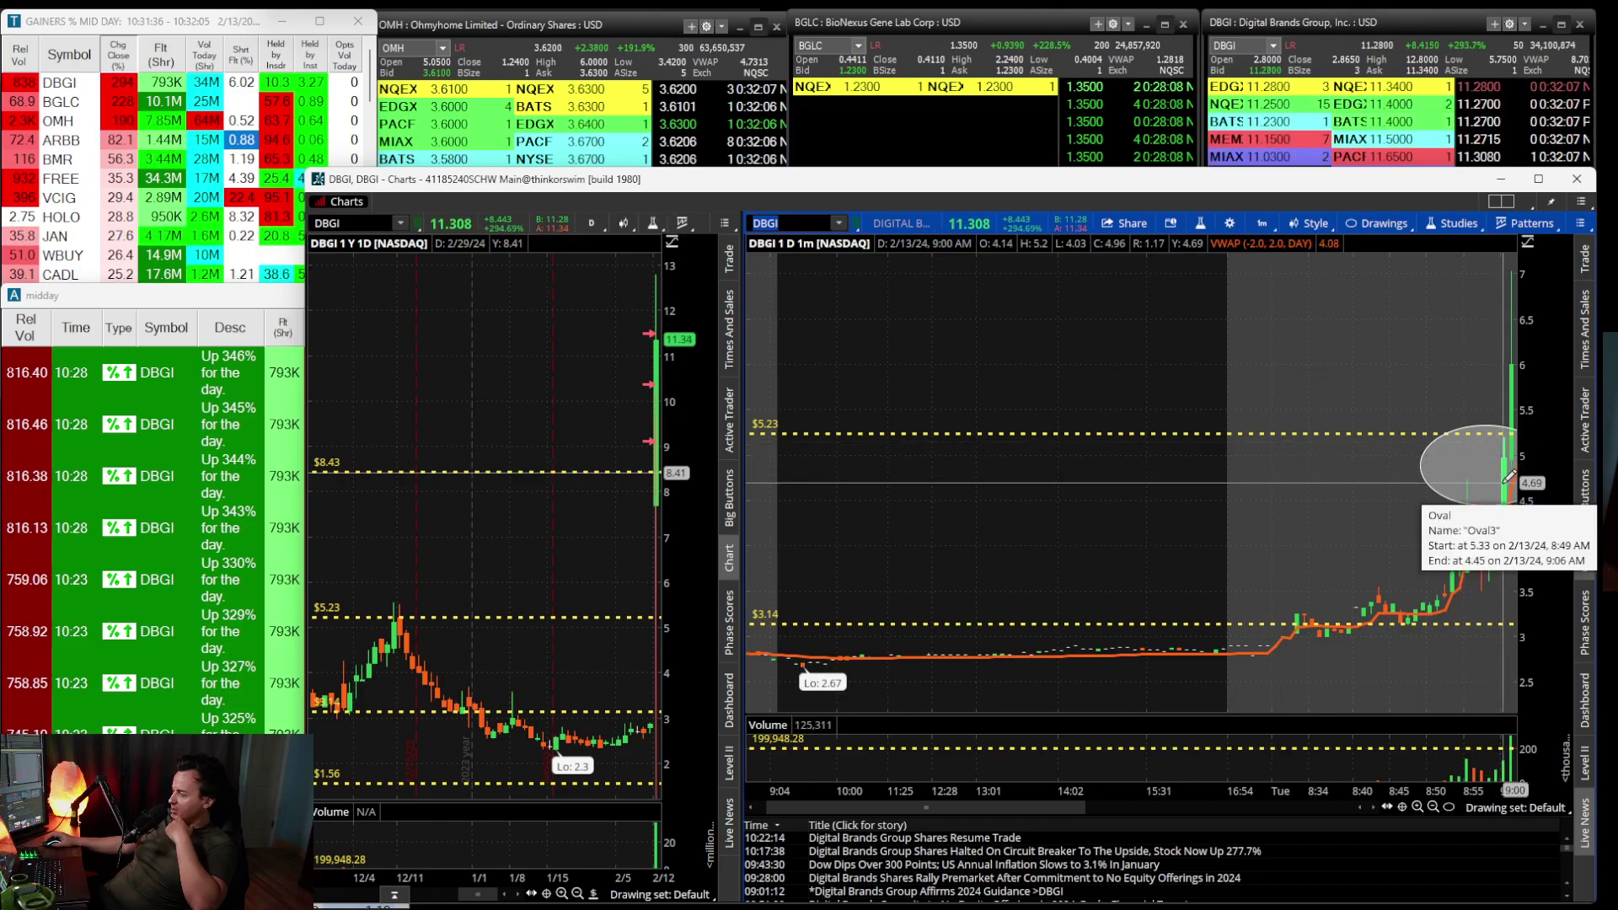
Measure DBGI's 8:39 to 10:13 run toward 12.8, then zoom the 1-minute chart out to two days.
scroll(1509, 475, "down", 3)
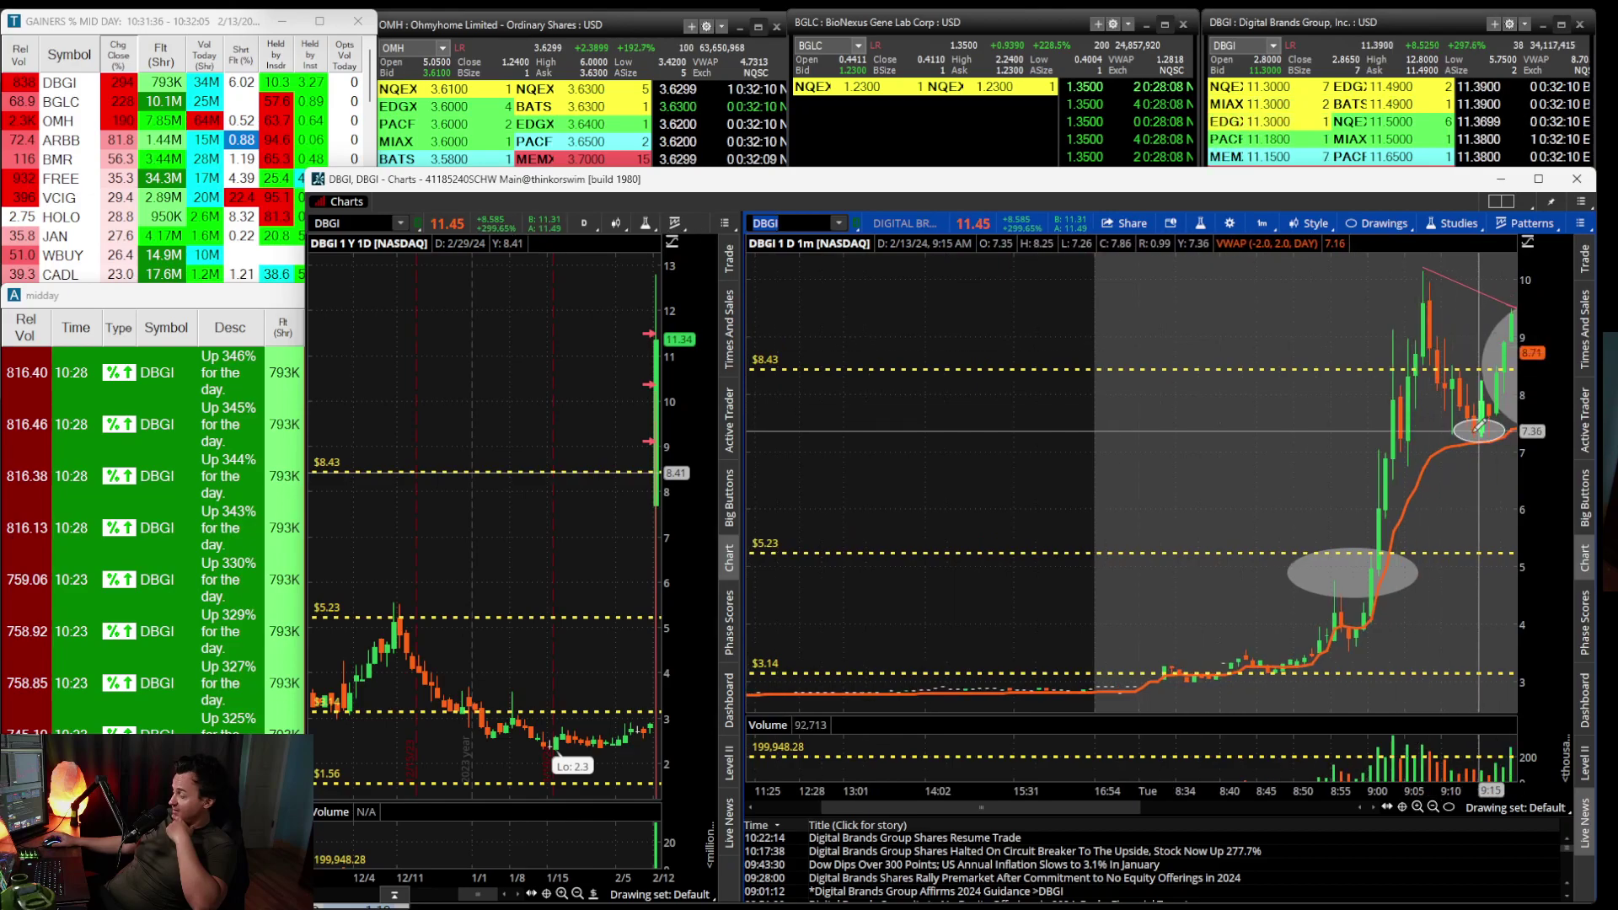
scroll(1426, 320, "down", 2)
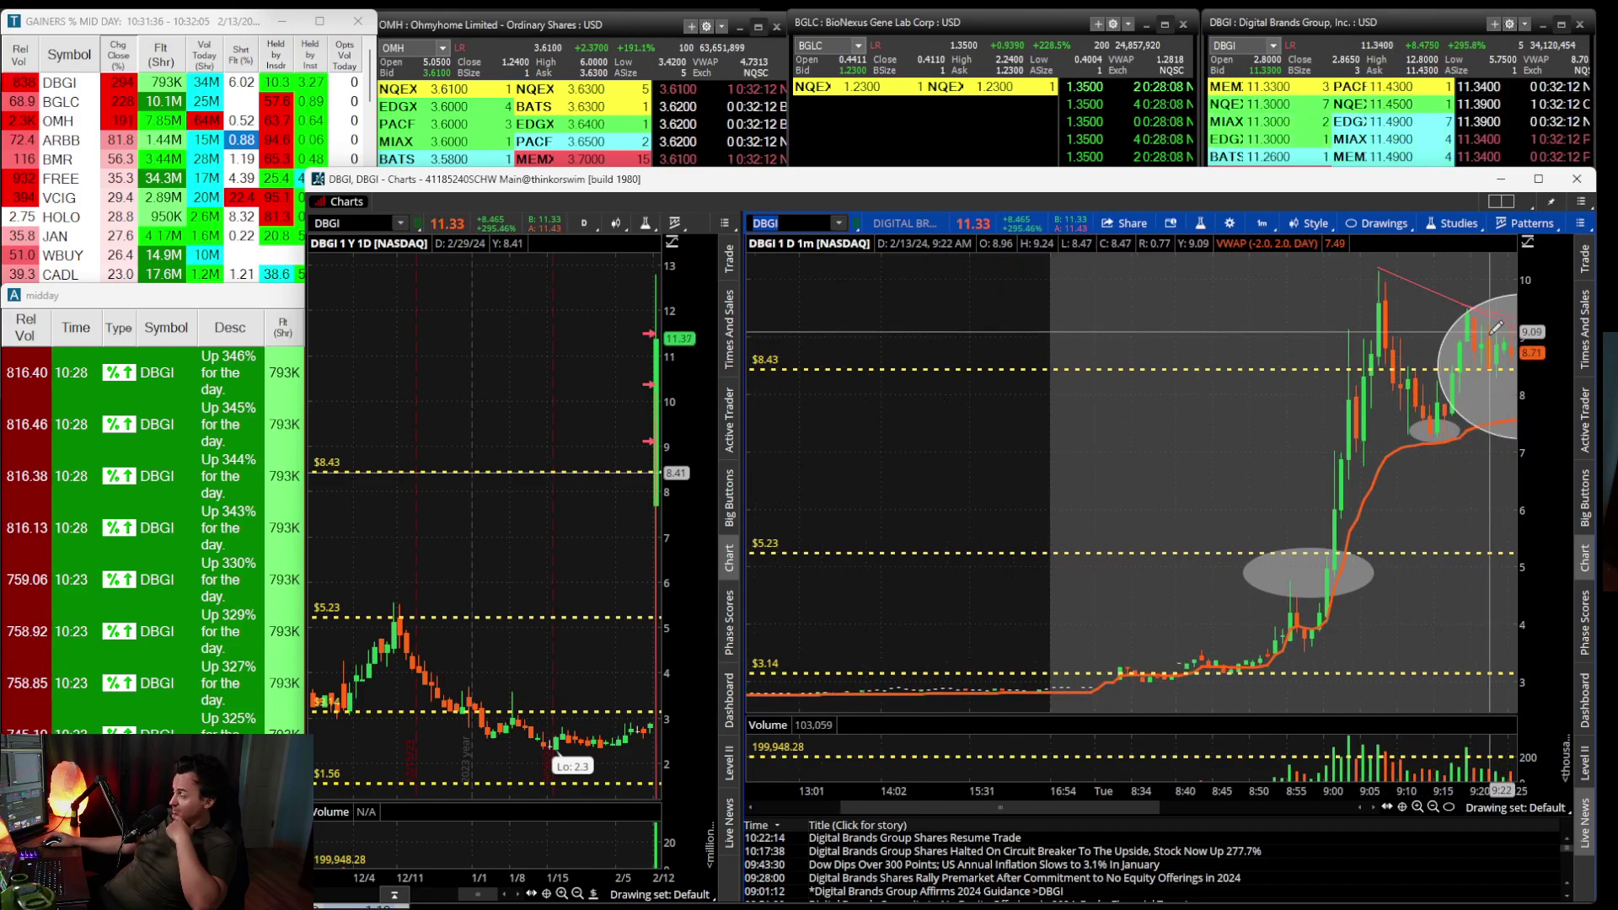
scroll(1062, 793, "down", 5)
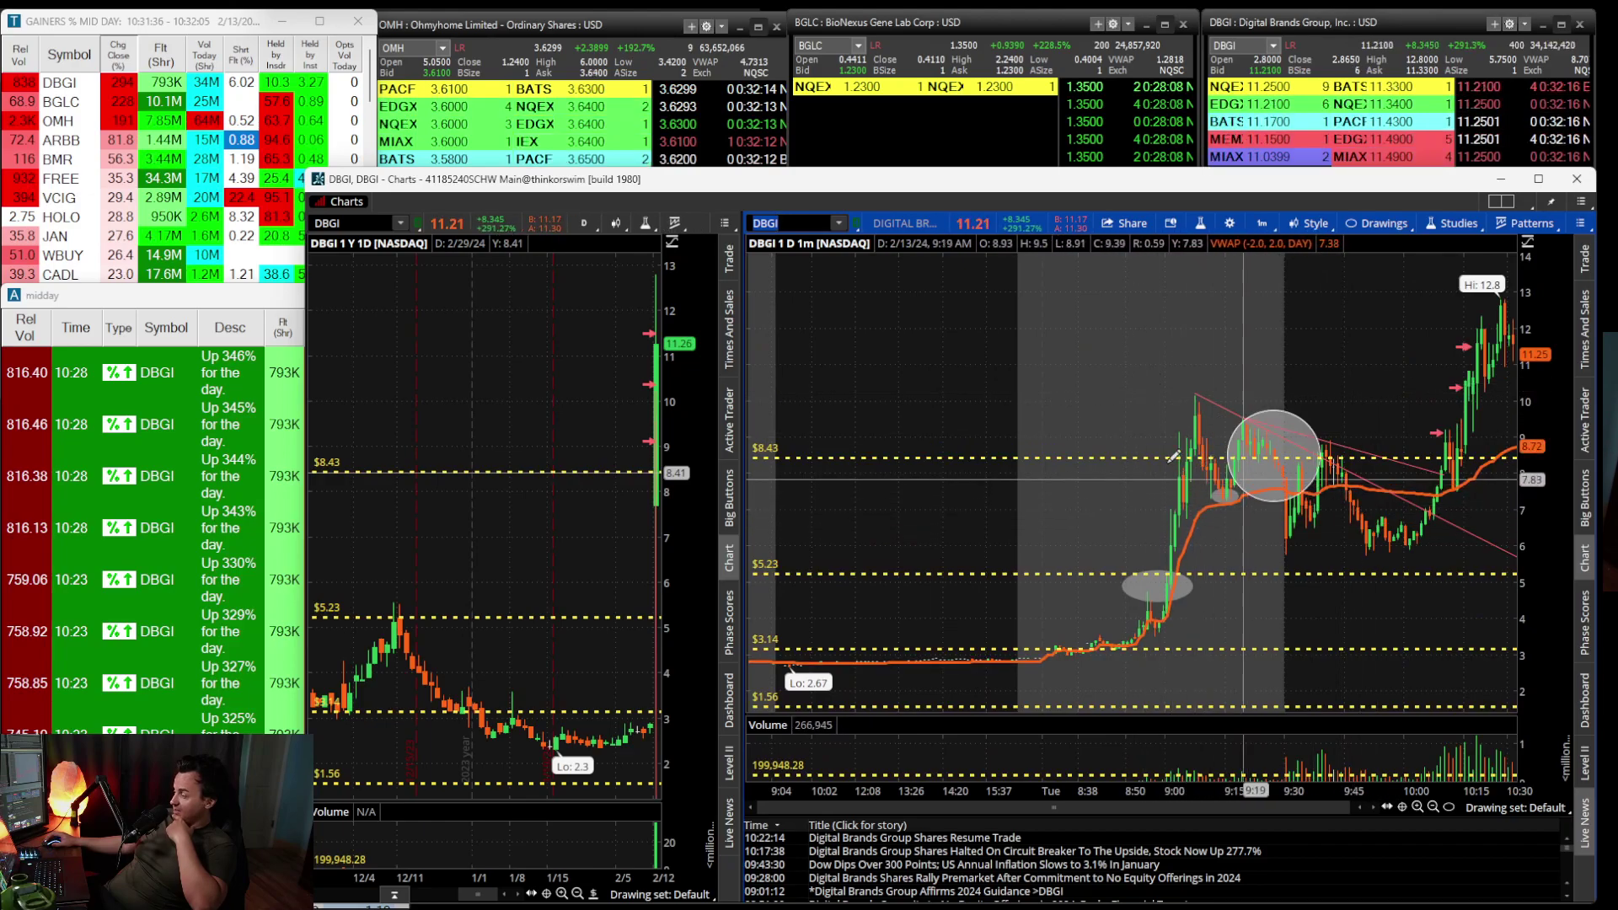
left_click_drag(1083, 506, 1466, 506)
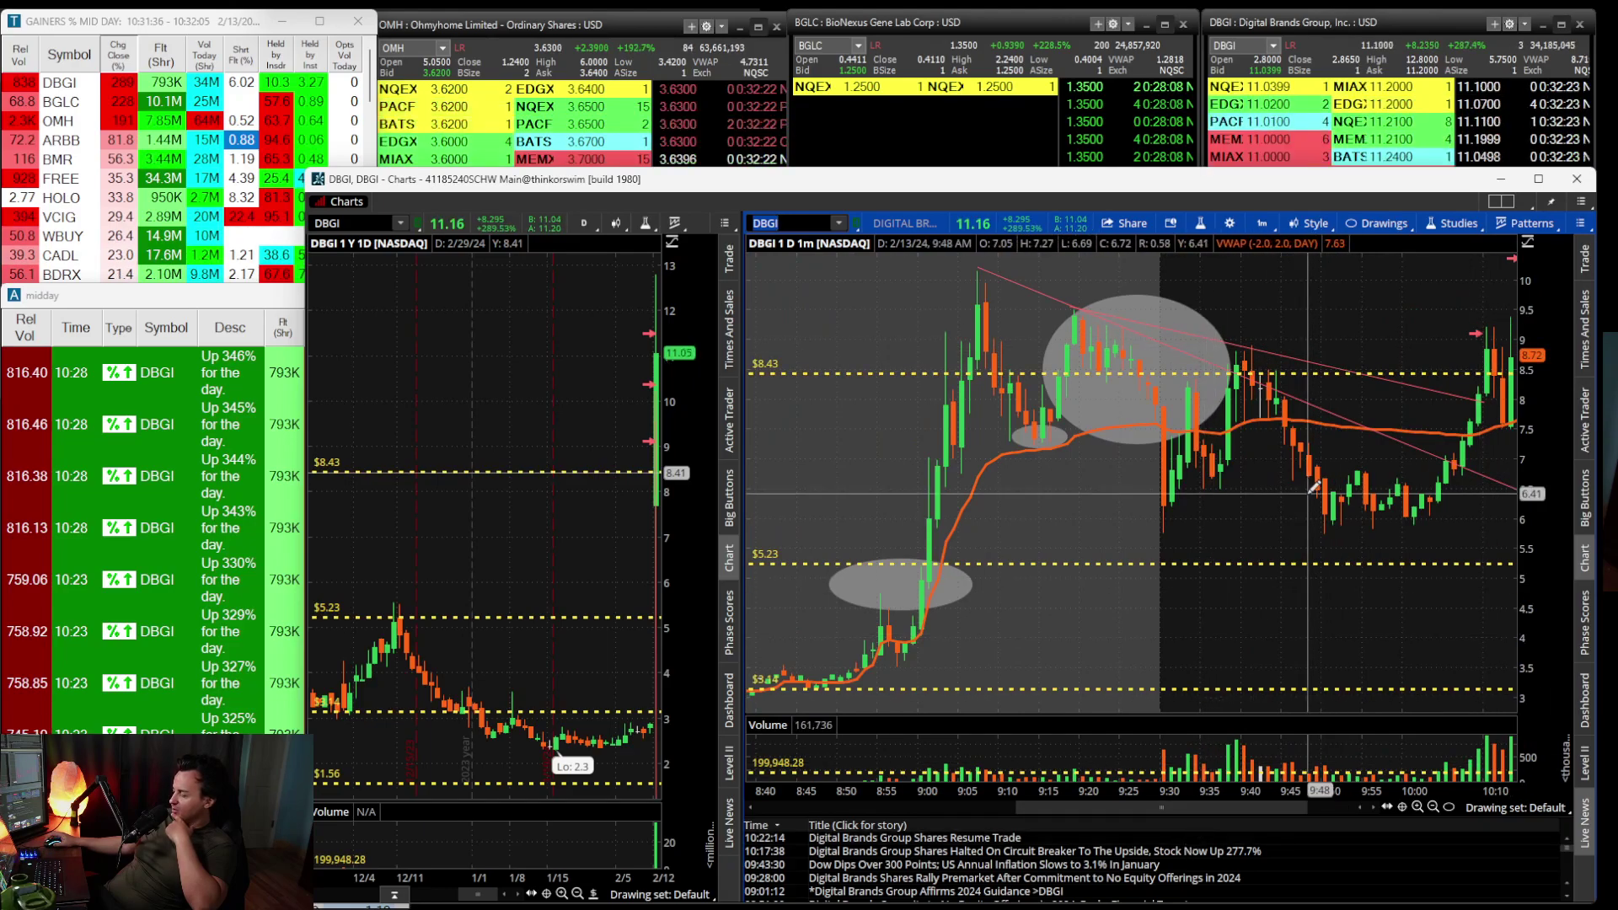
scroll(1348, 452, "down", 5)
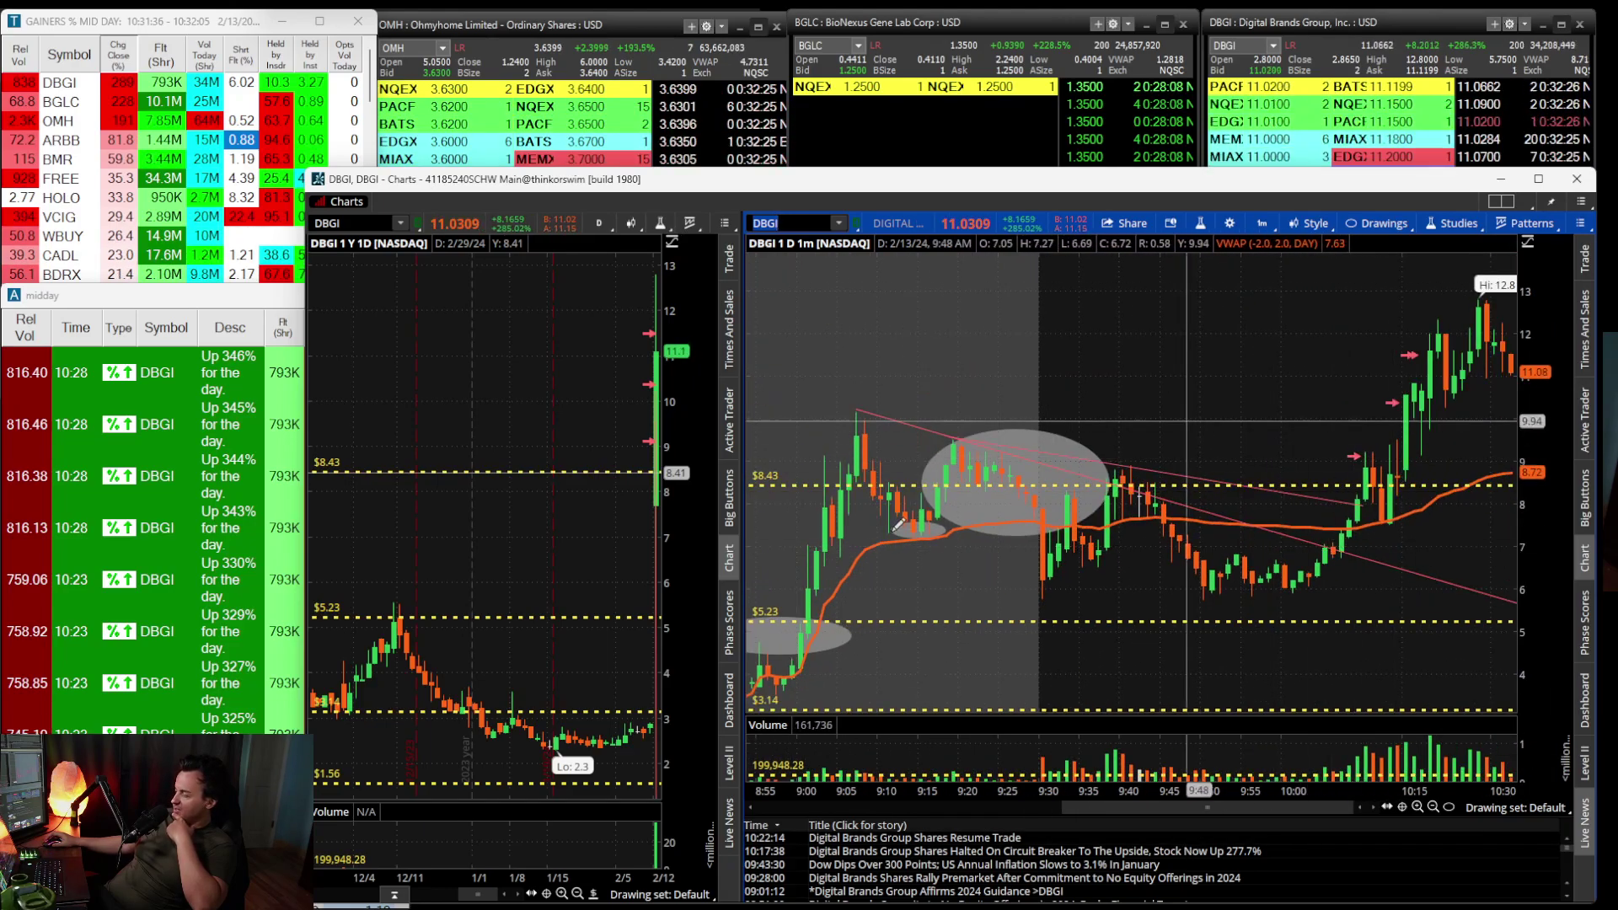
left_click_drag(1367, 448, 1284, 761)
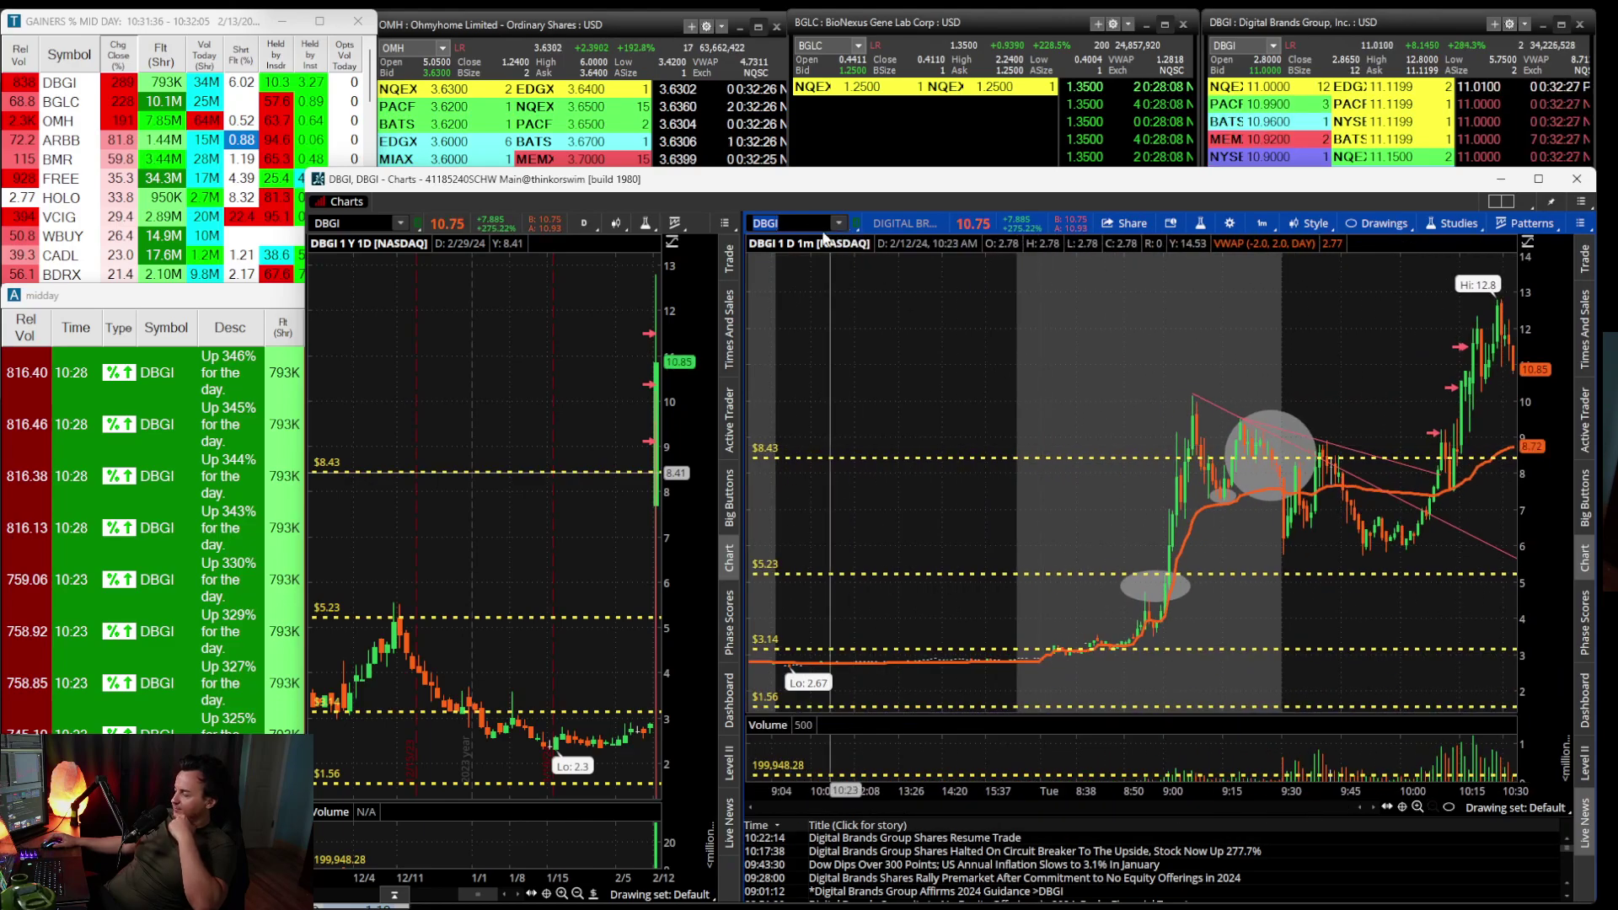
Load BGLC on both charts and narrow its daily chart to August through February.
left_click(808, 228)
type("B")
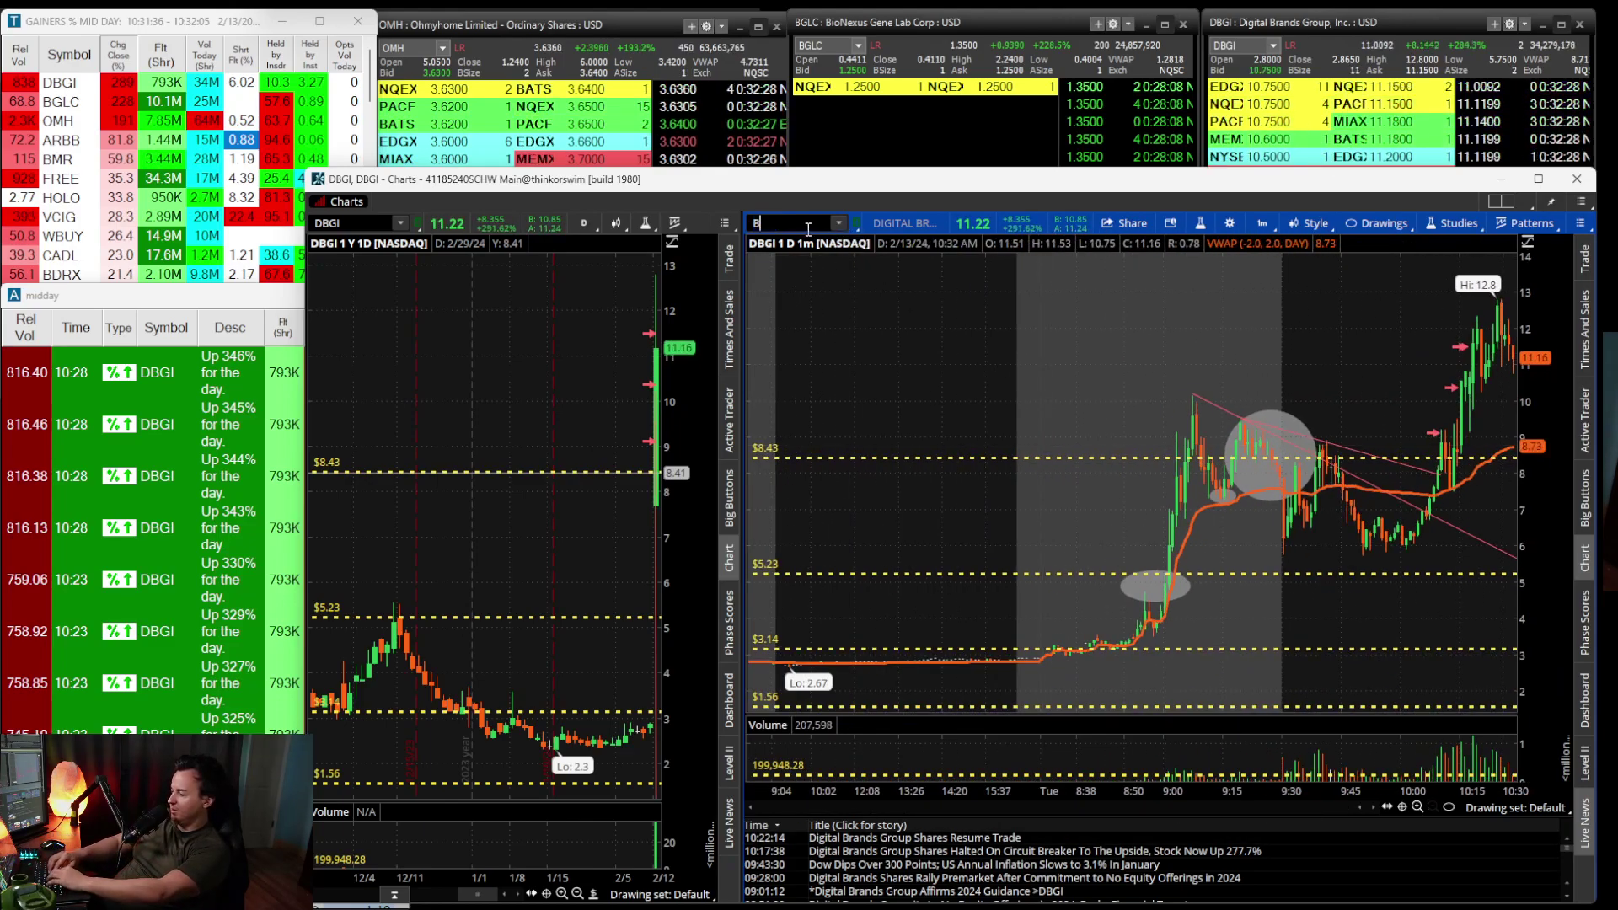
type("GLC")
key("Return")
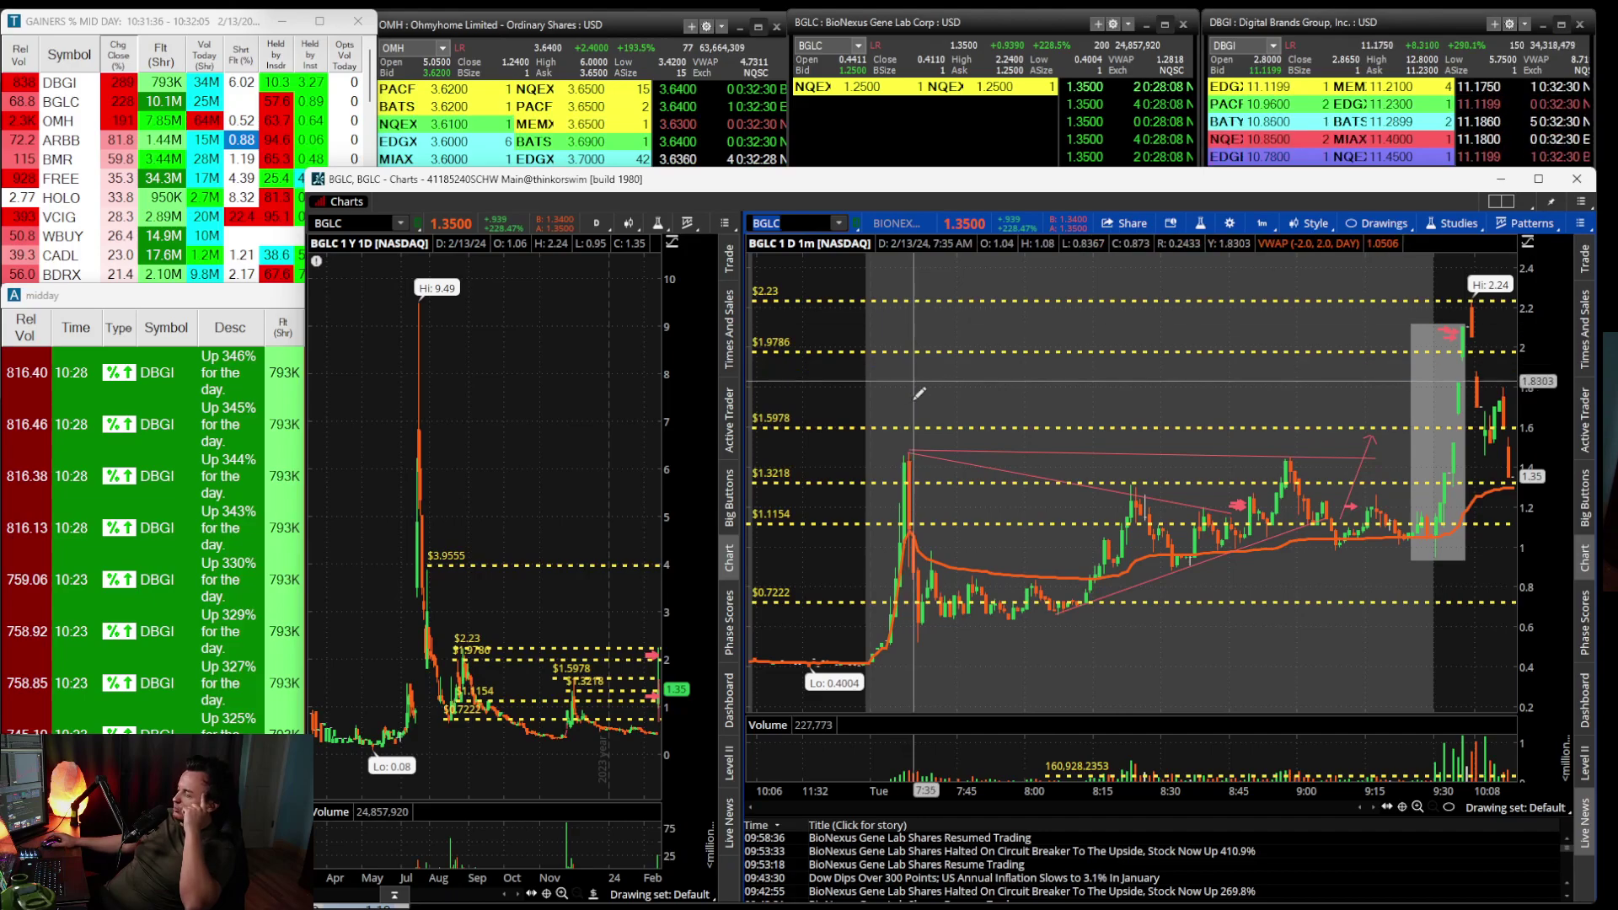
left_click_drag(458, 447, 665, 504)
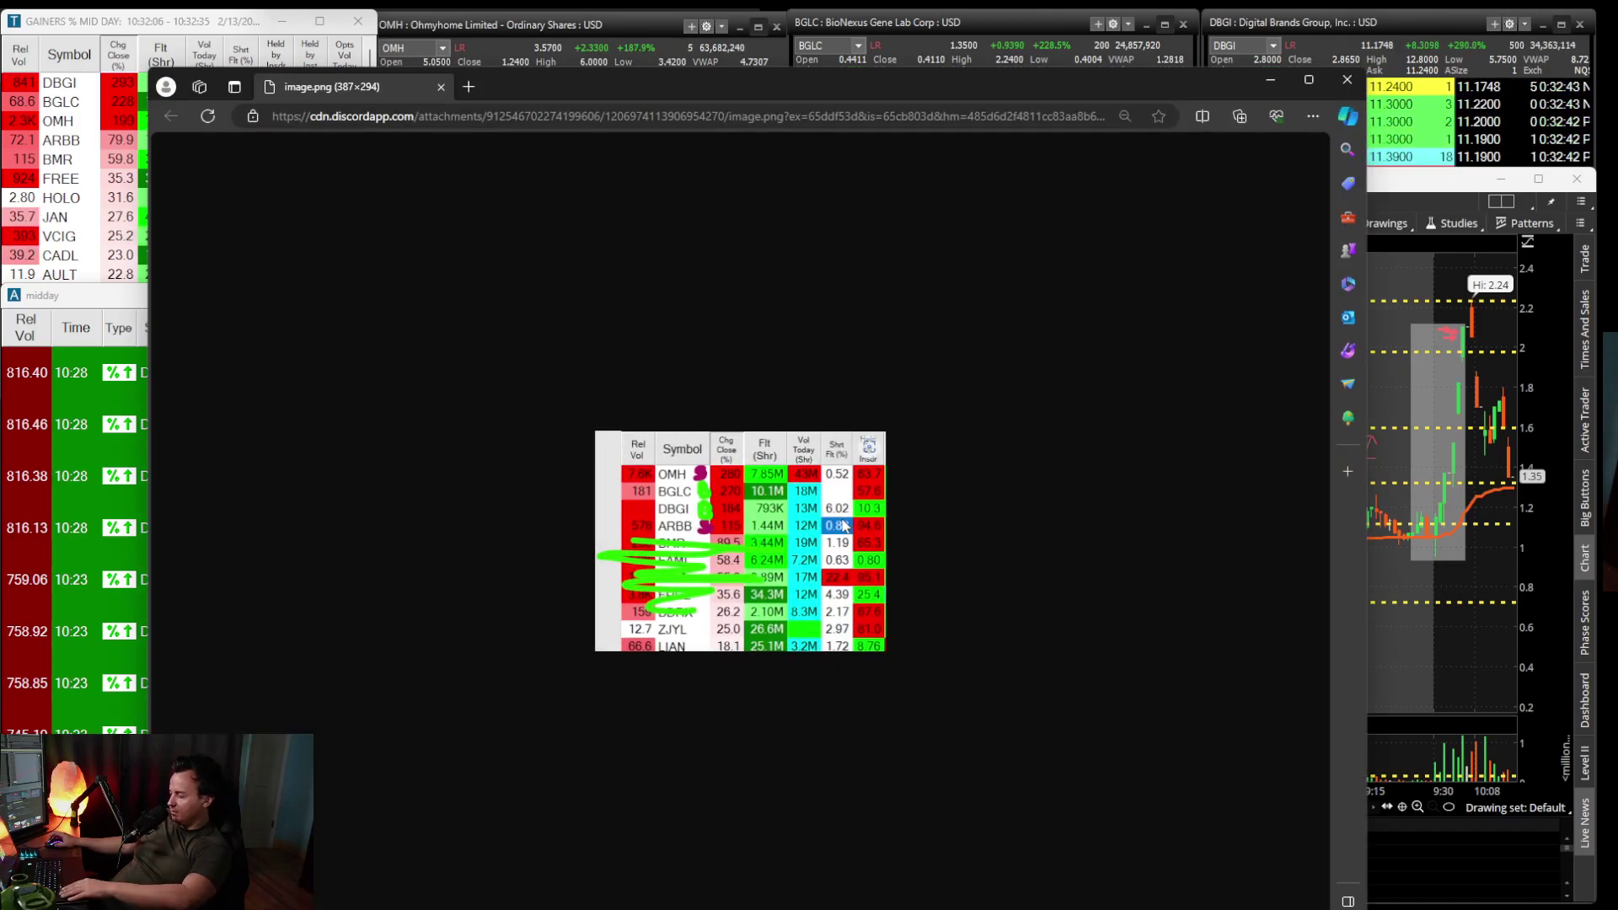
Enlarge the scanner screenshot to 200% to review OMH, BGLC, DBGI and ARBB, then minimize Edge.
scroll(848, 505, "up", 5, "ctrl")
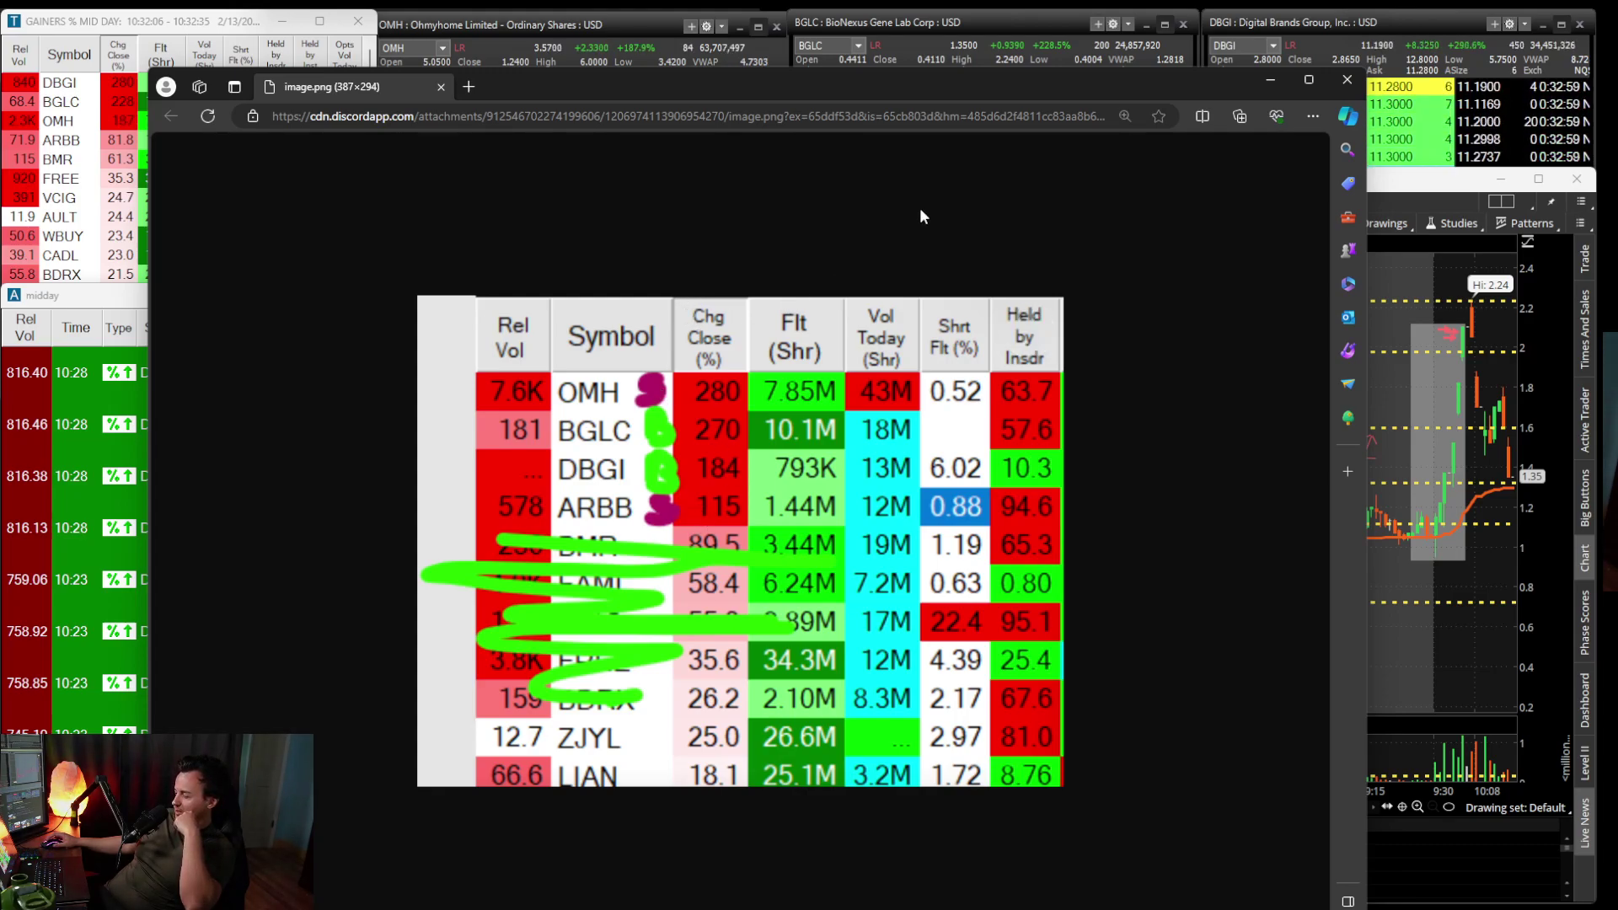
left_click(1260, 79)
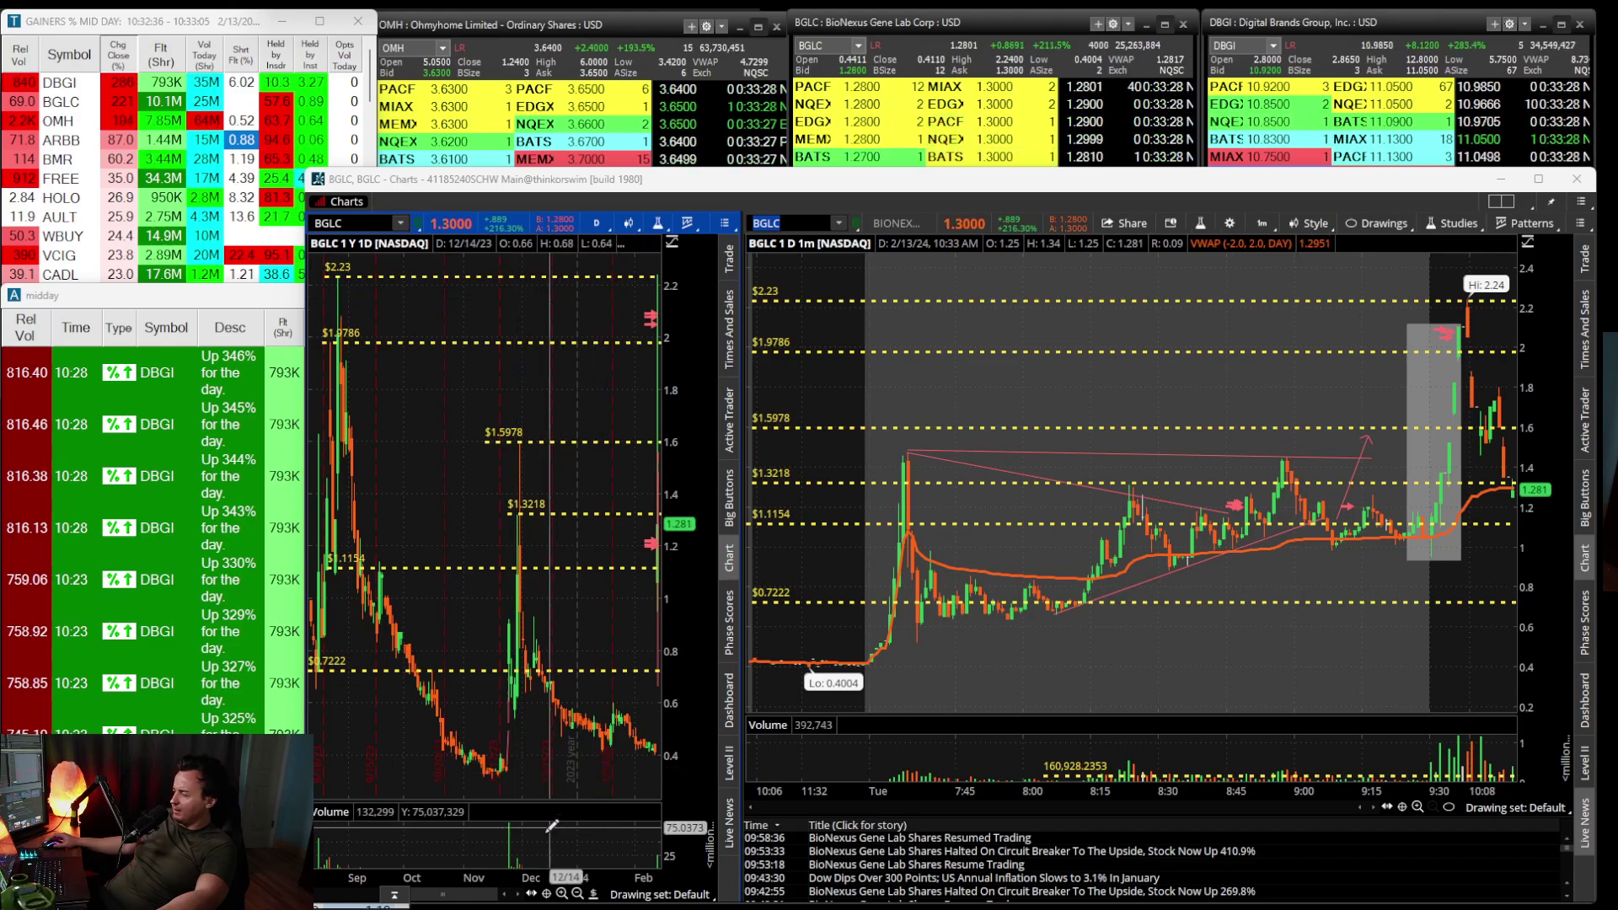
Compress the daily chart to August through February and switch the charts to DBGI.
left_click_drag(552, 877, 518, 877)
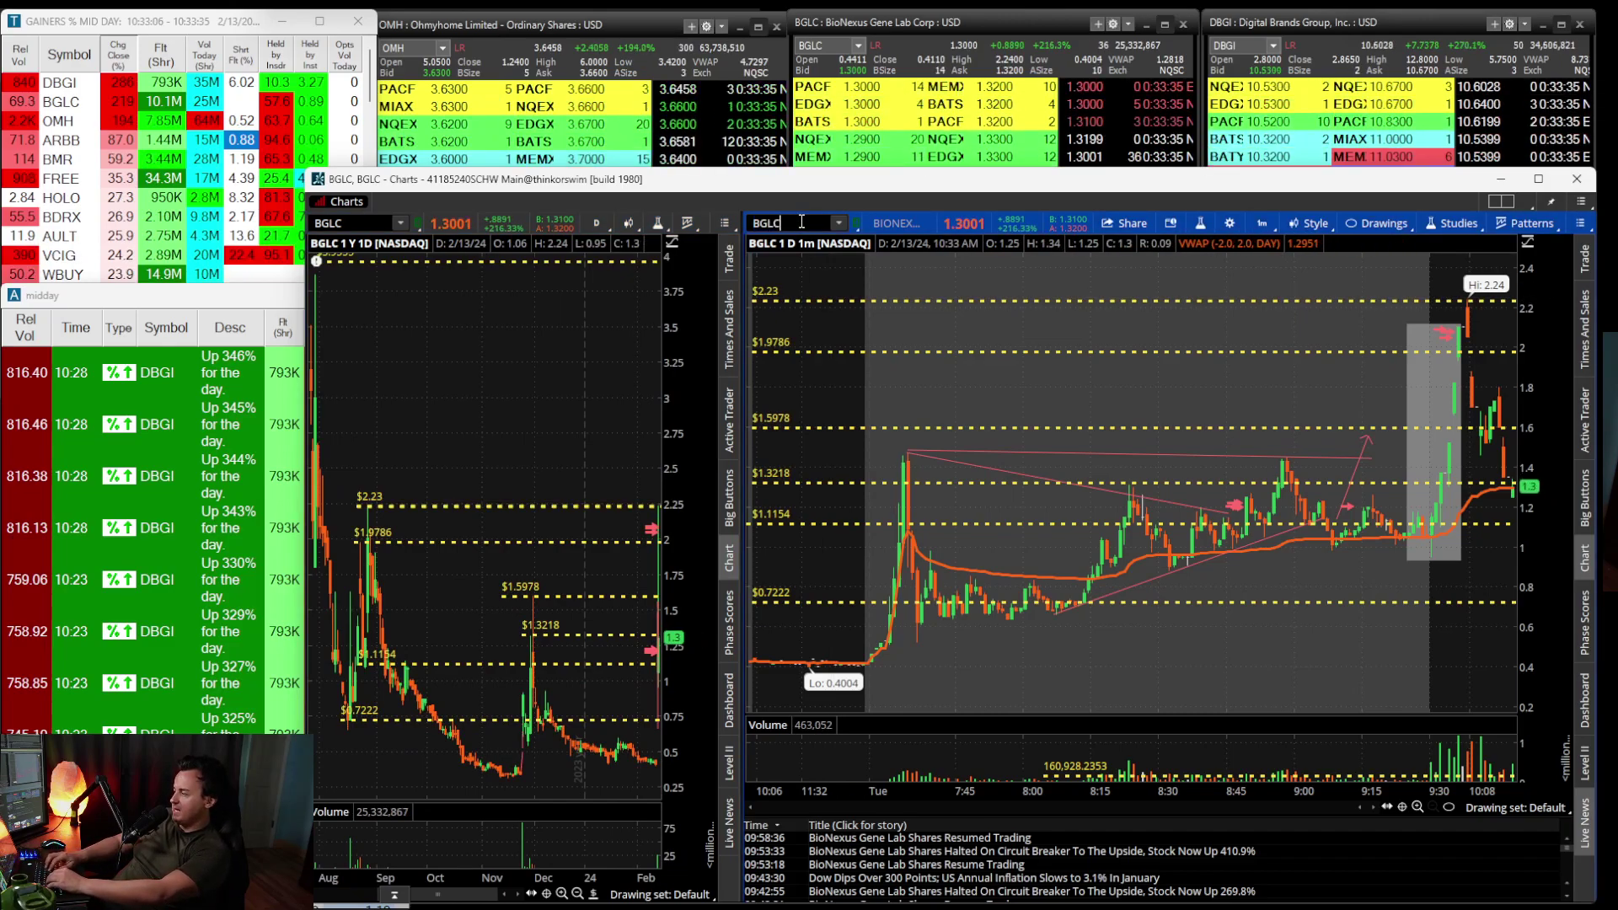
key("BackSpace")
key("BackSpace")
key("BackSpace")
key("BackSpace")
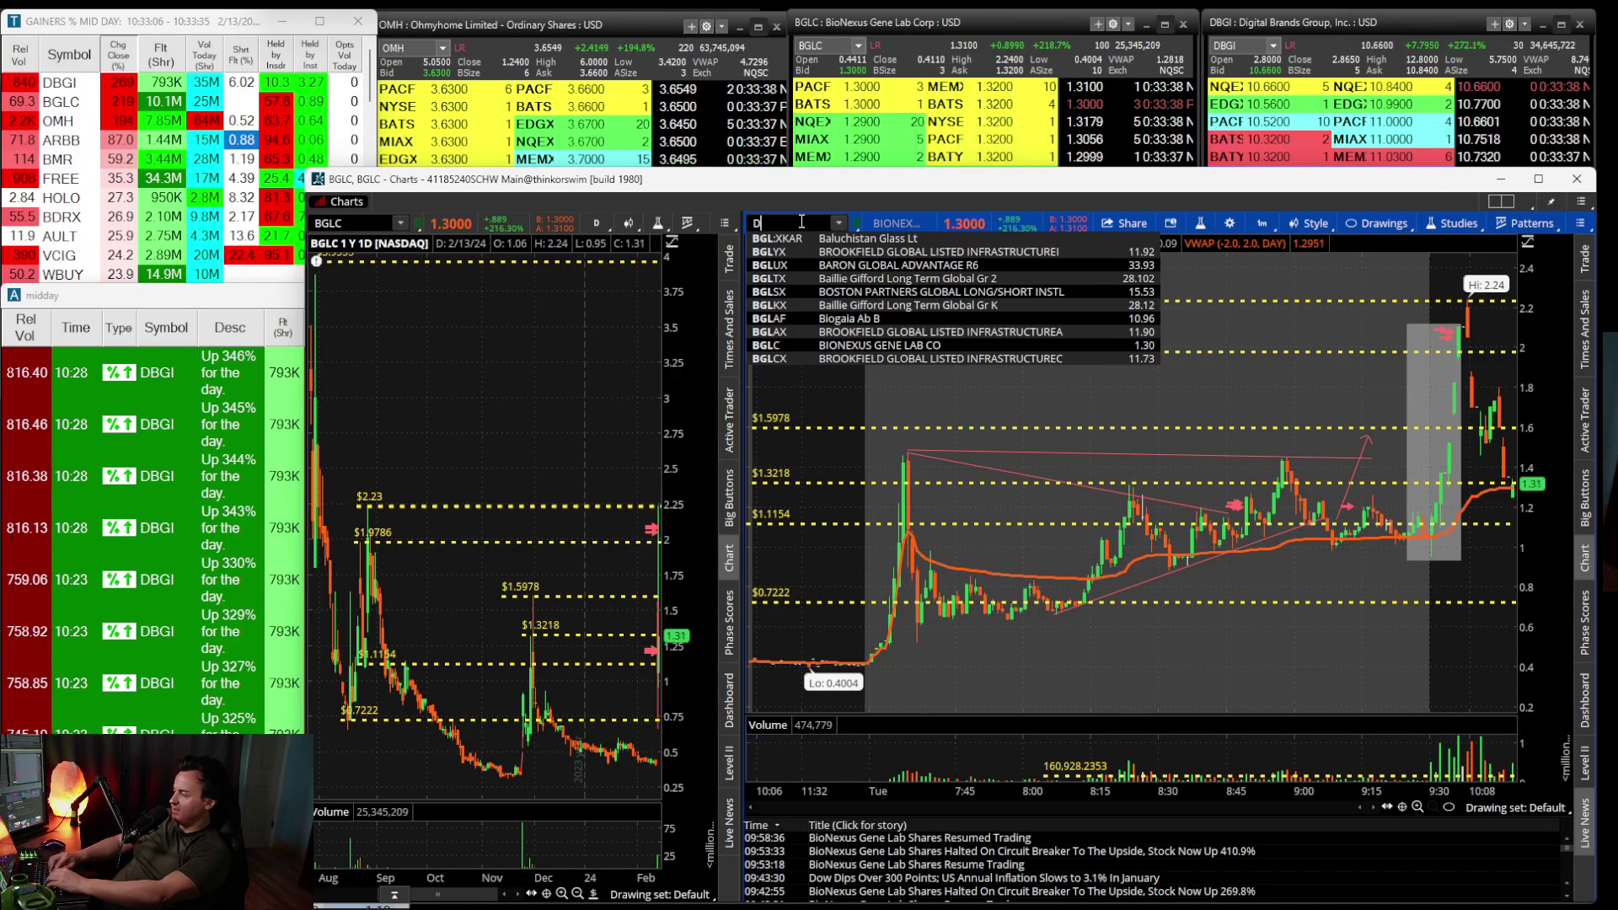
key("Return")
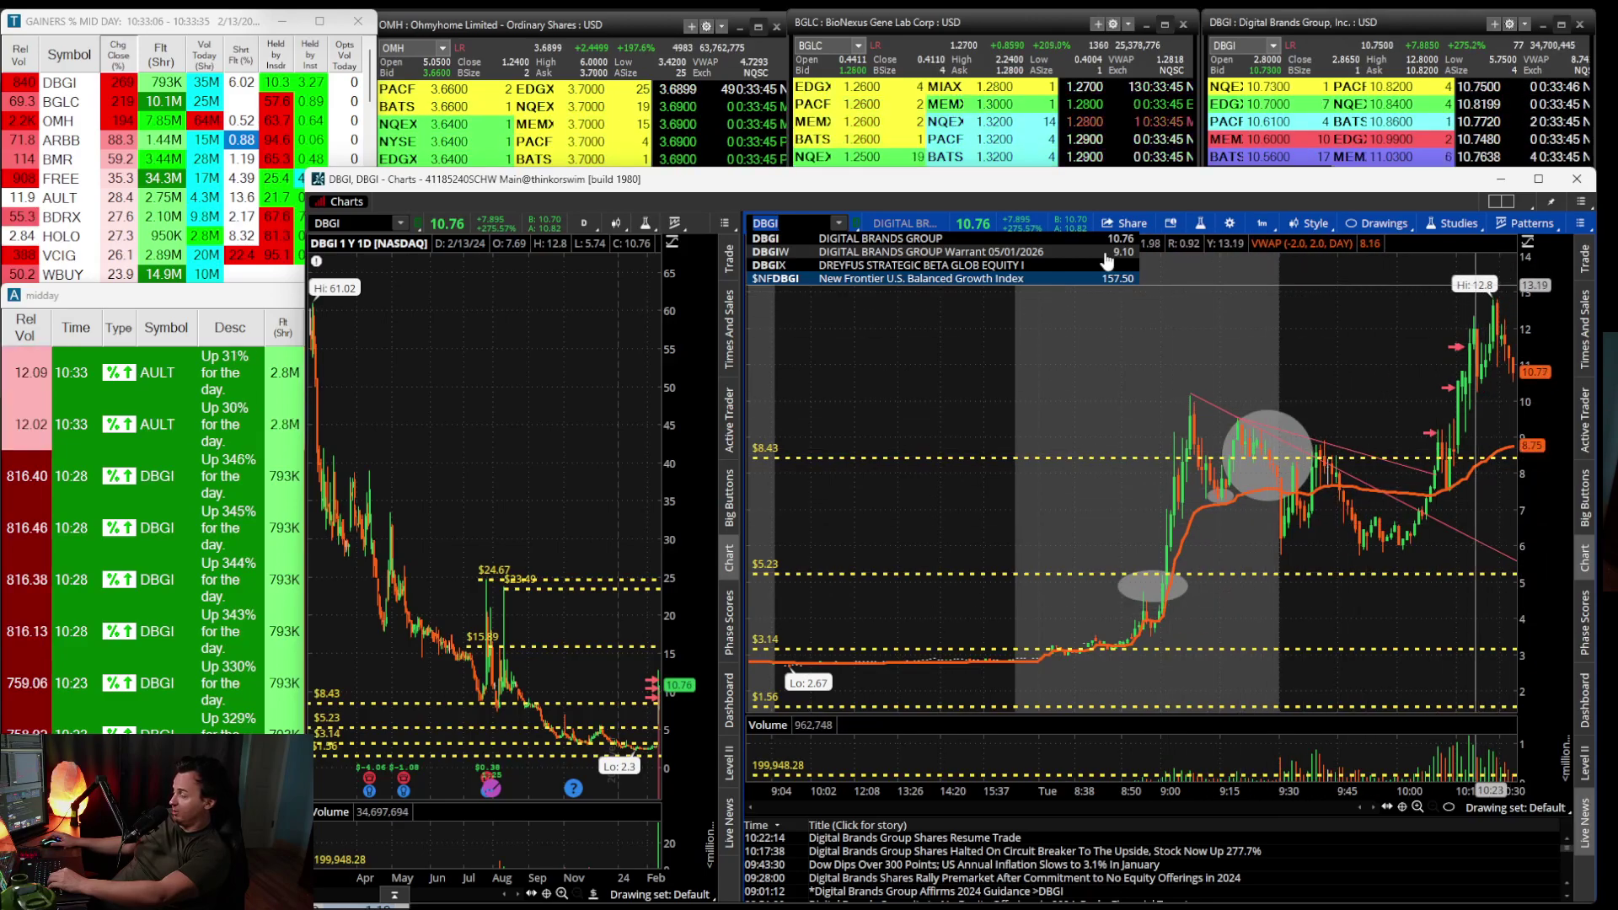
Load BGLC back into the charts and briefly bring up the scanner screenshot.
left_click(785, 223)
type("B")
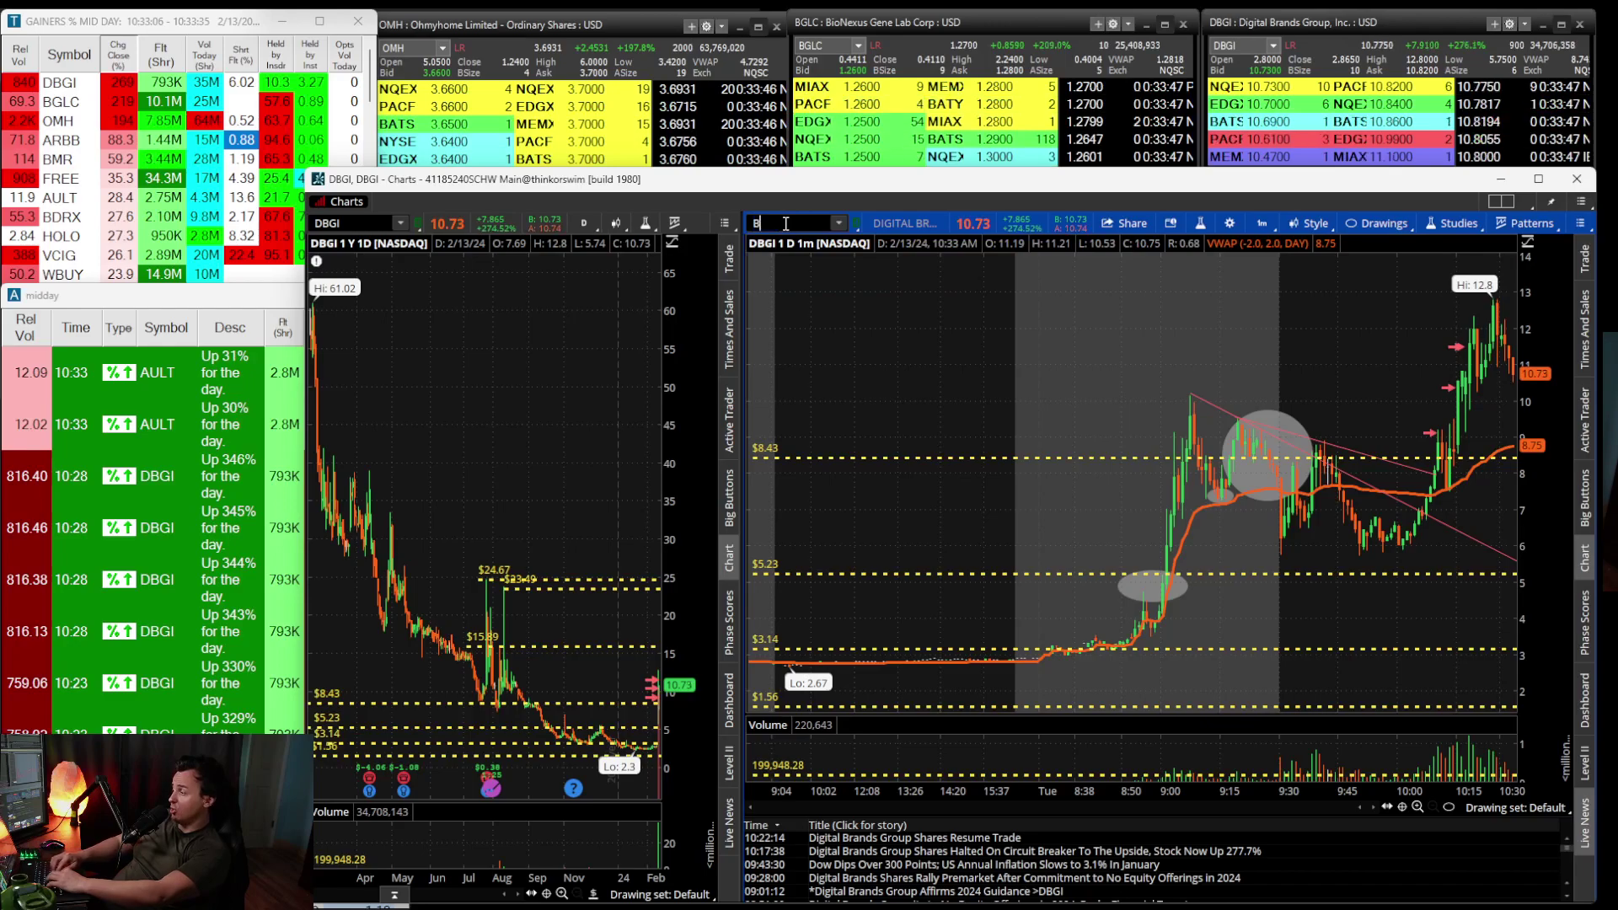
type("GLC")
key("Return")
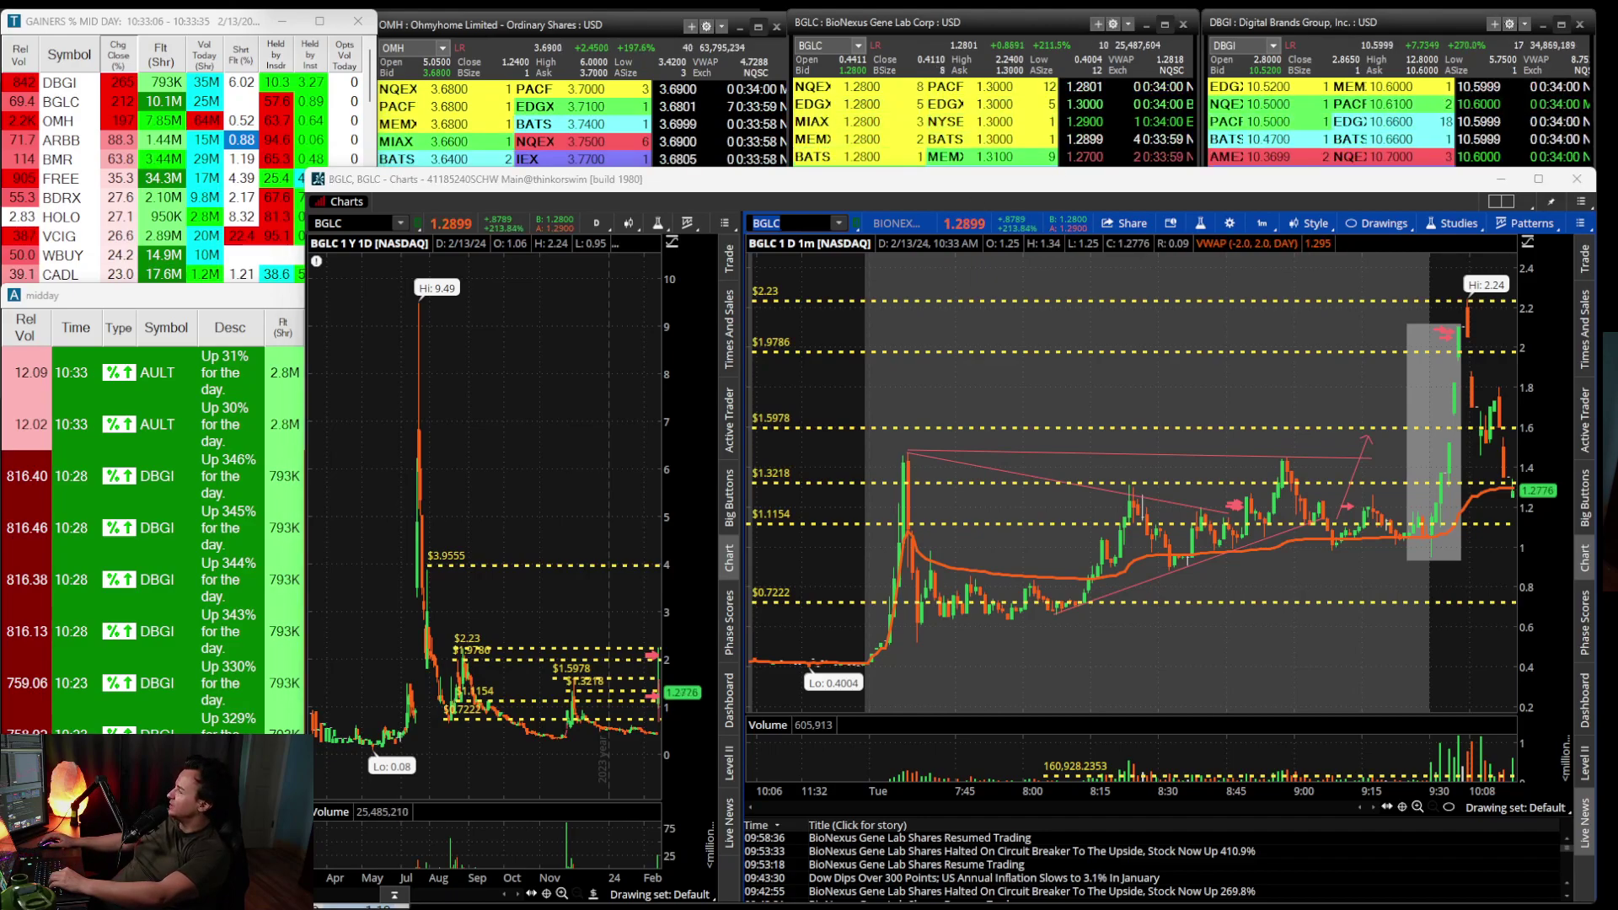
key("alt+Tab")
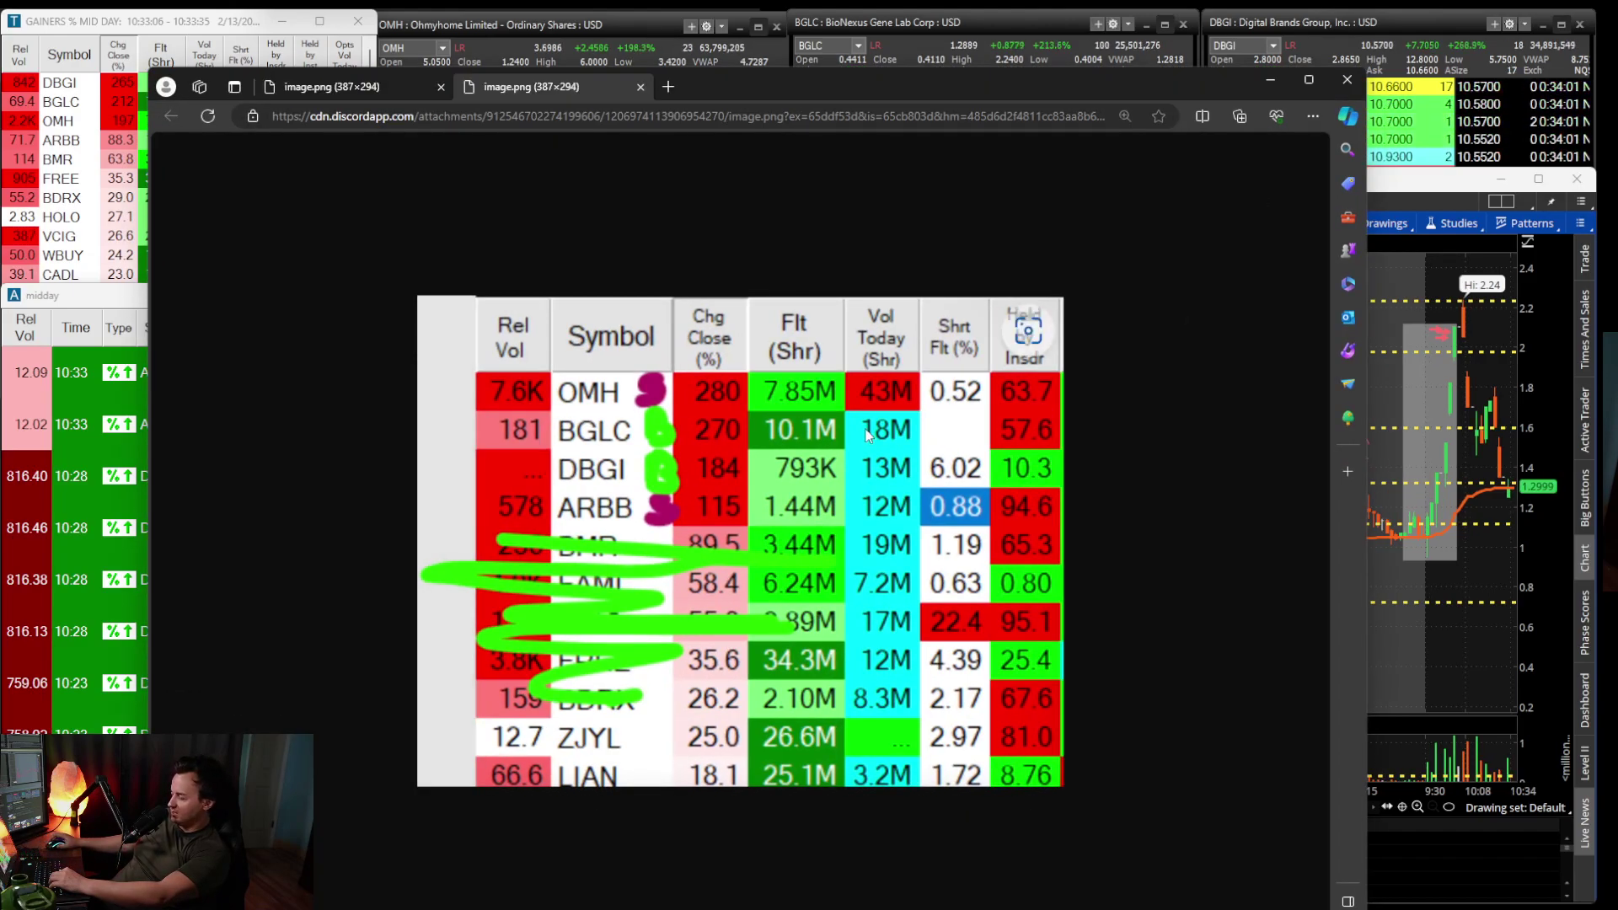
key("alt+Tab")
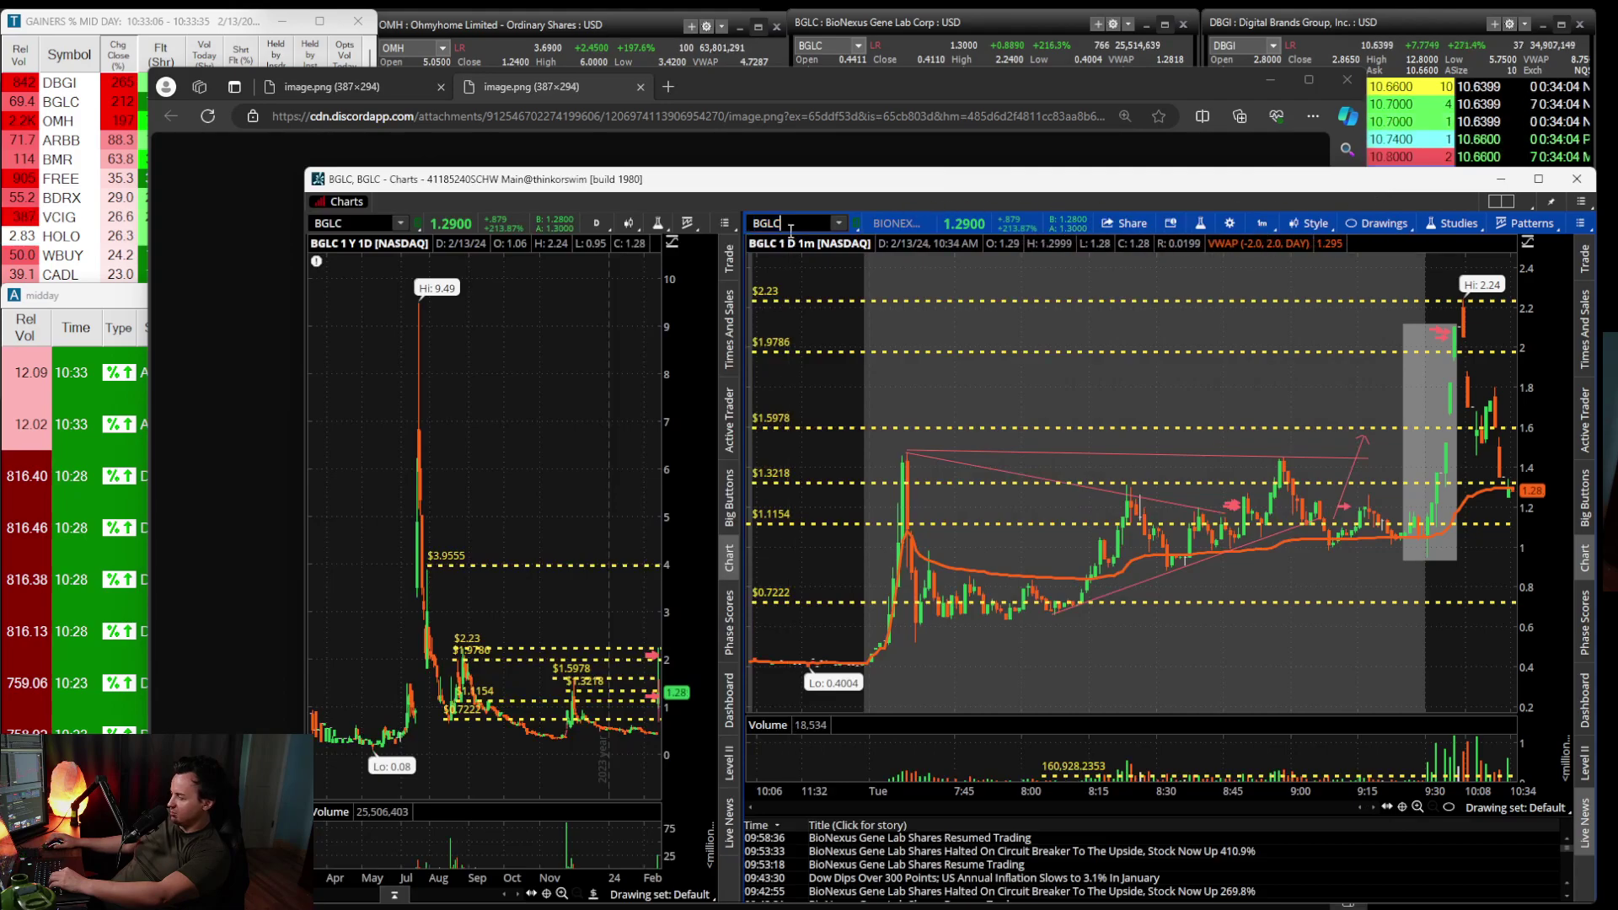
Load OMH on both charts and zoom its daily and intraday charts into recent months.
type("OMH")
key("Return")
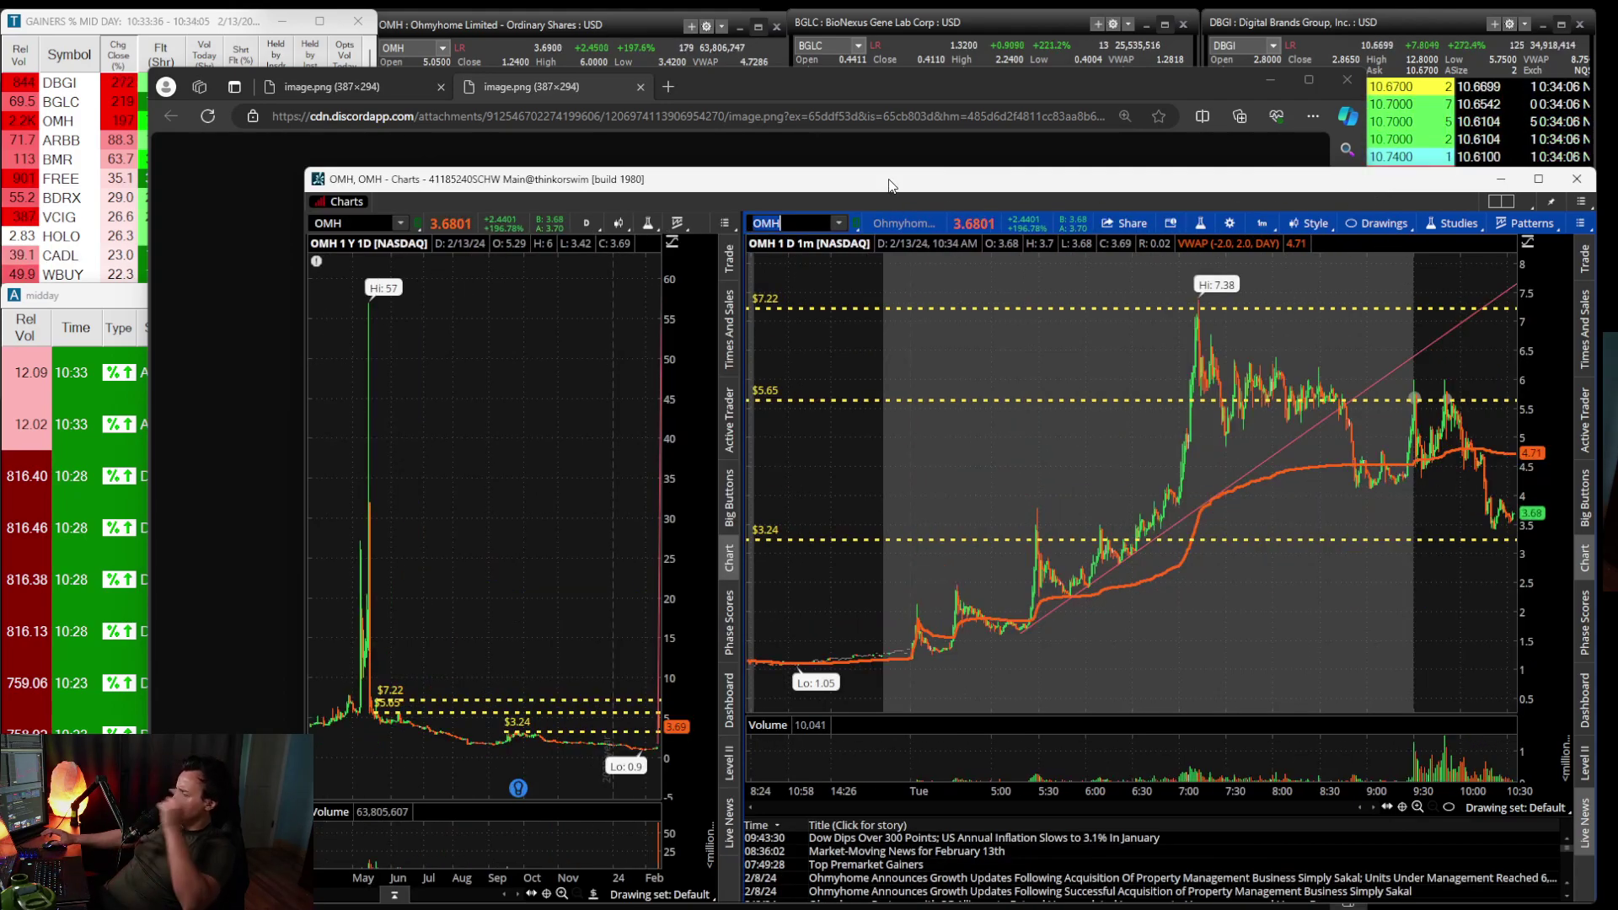
left_click_drag(615, 478, 458, 469)
left_click_drag(860, 540, 1351, 476)
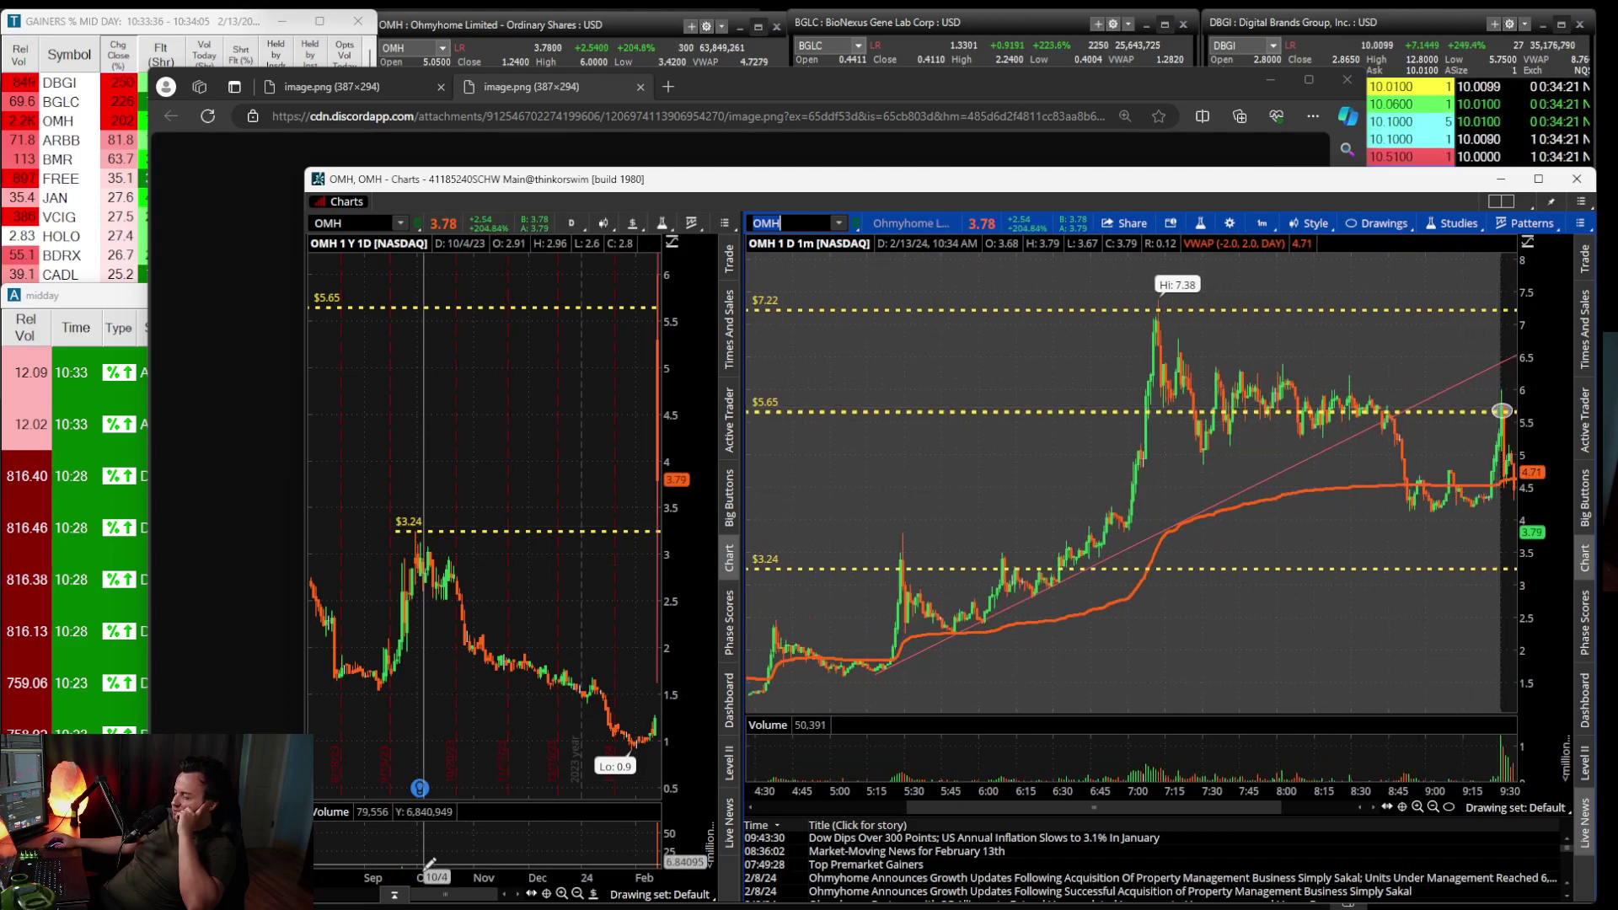
Widen the OMH daily chart to several months and scroll the 1-minute chart to the morning session.
left_click_drag(434, 877, 536, 876)
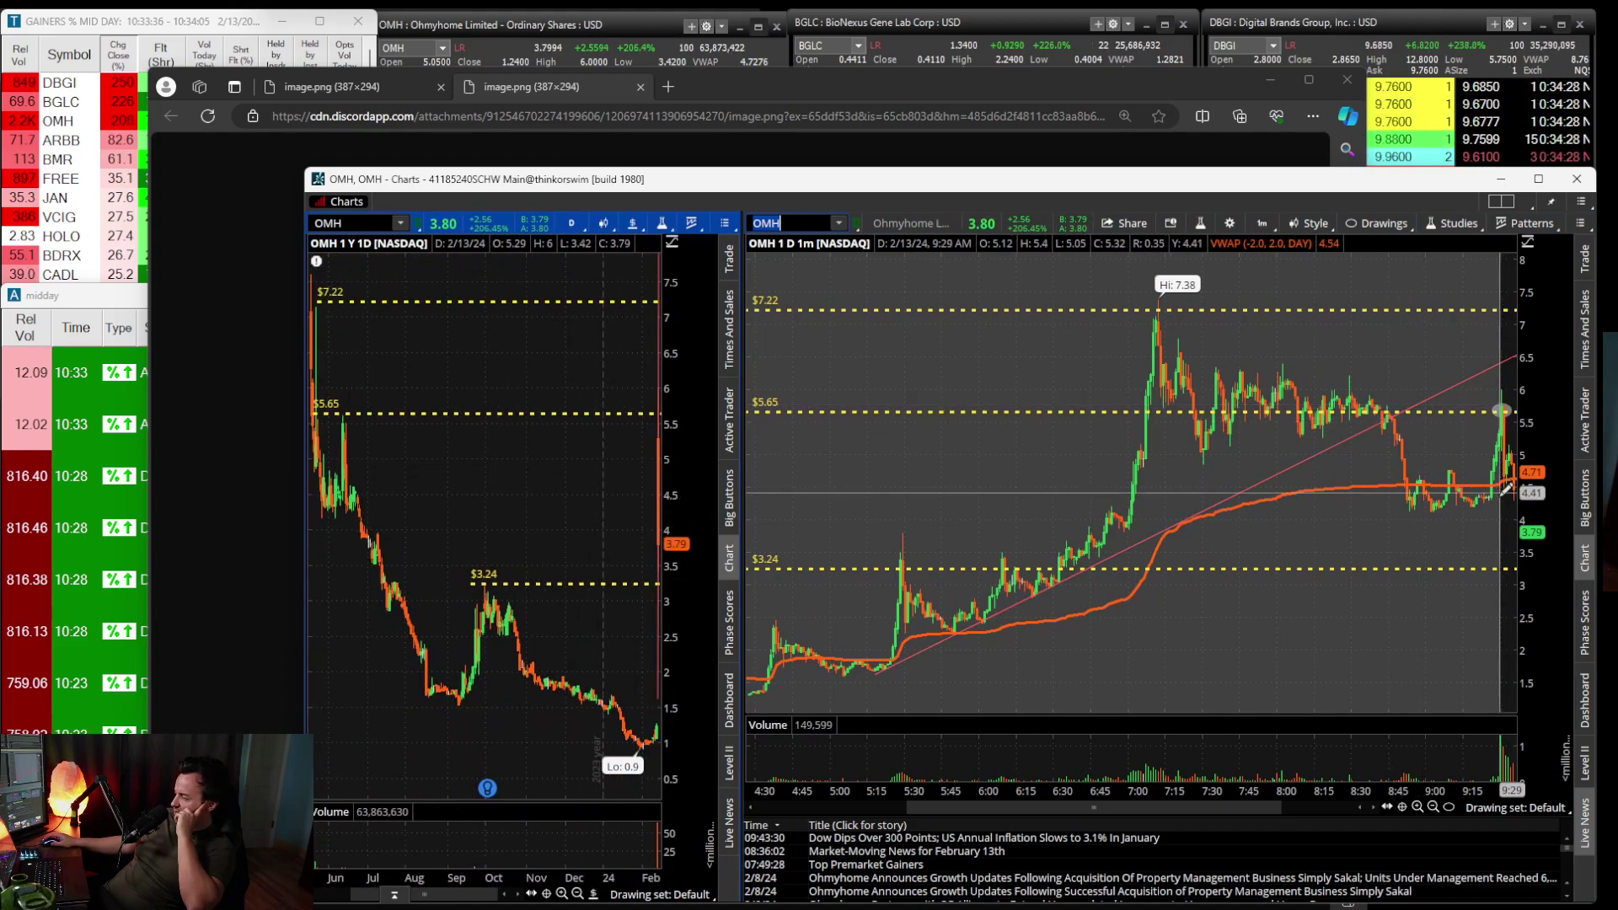
scroll(1513, 472, "down", 1)
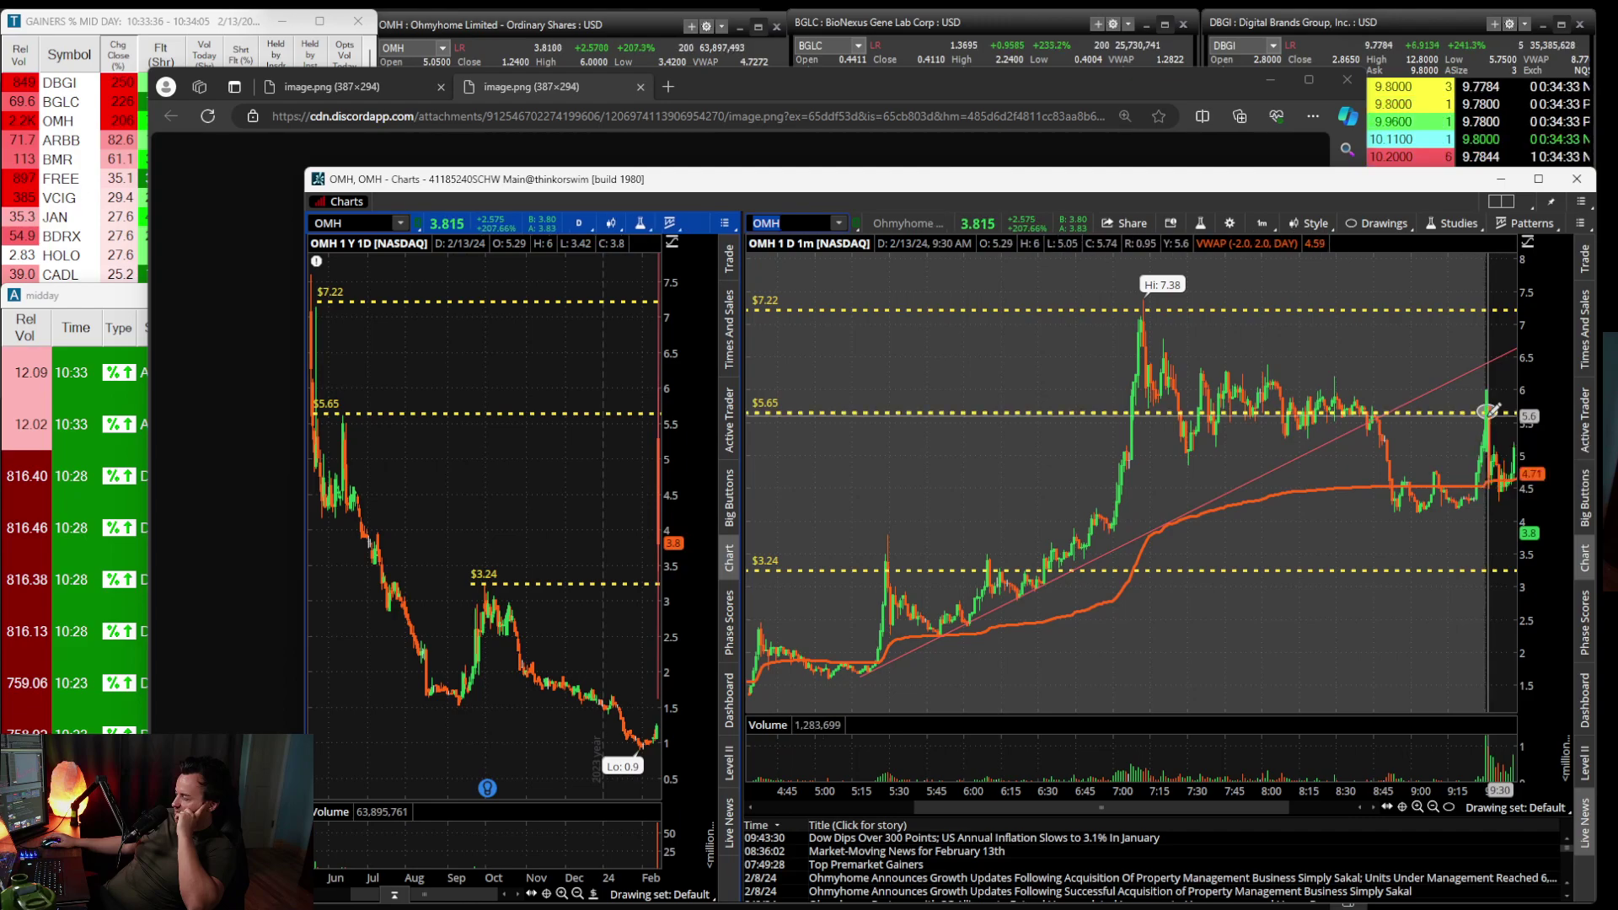
scroll(1488, 412, "down", 3)
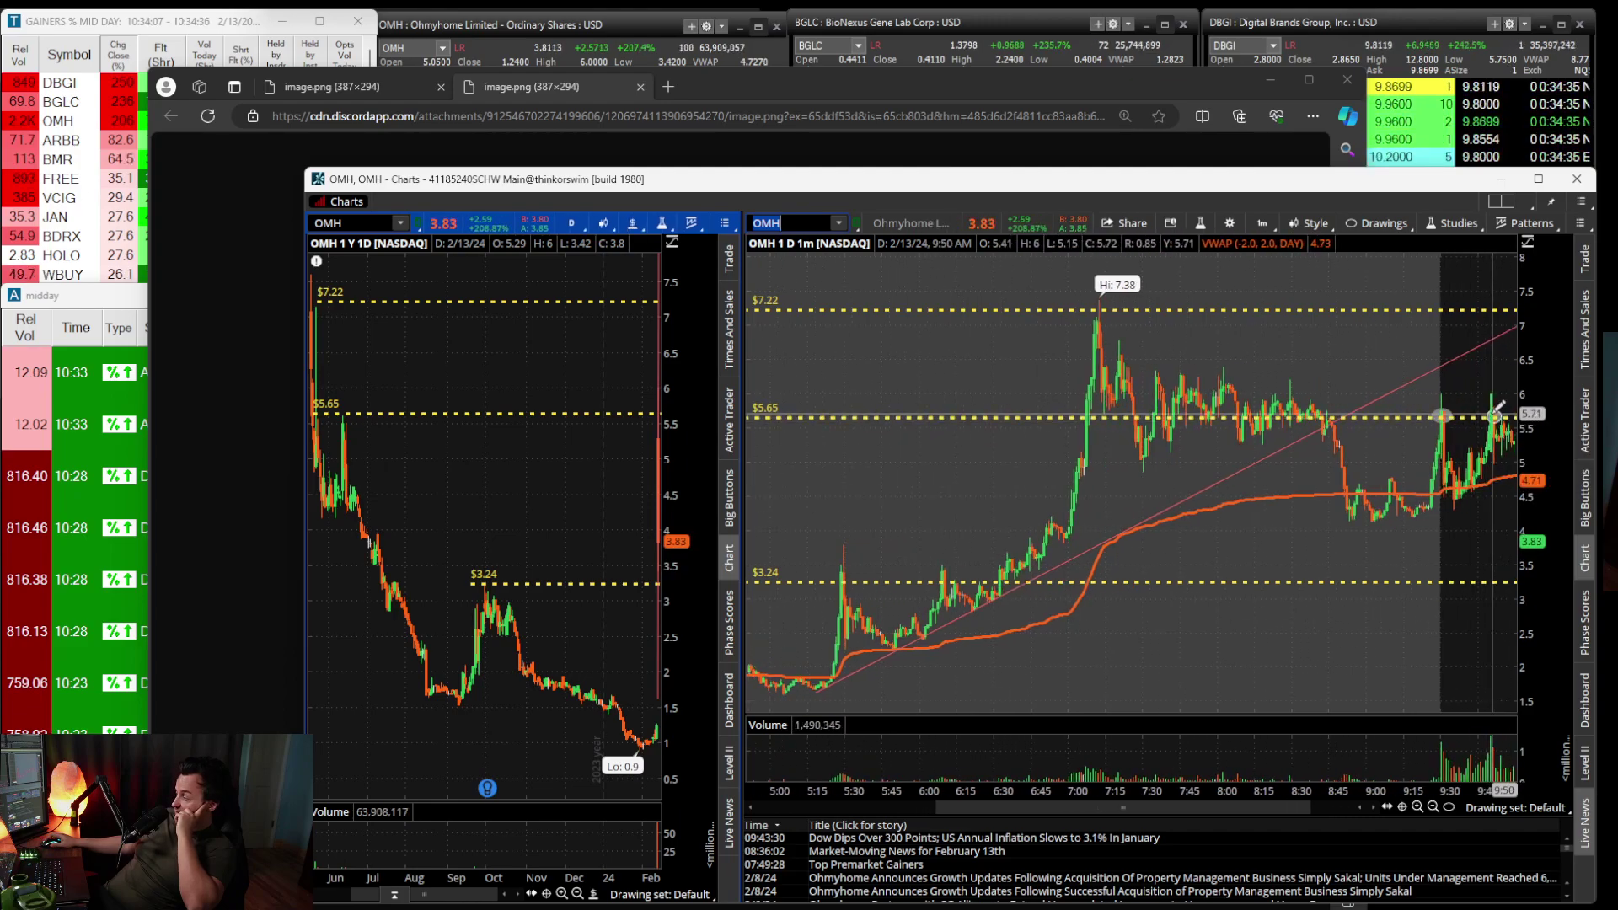
scroll(1492, 413, "down", 2)
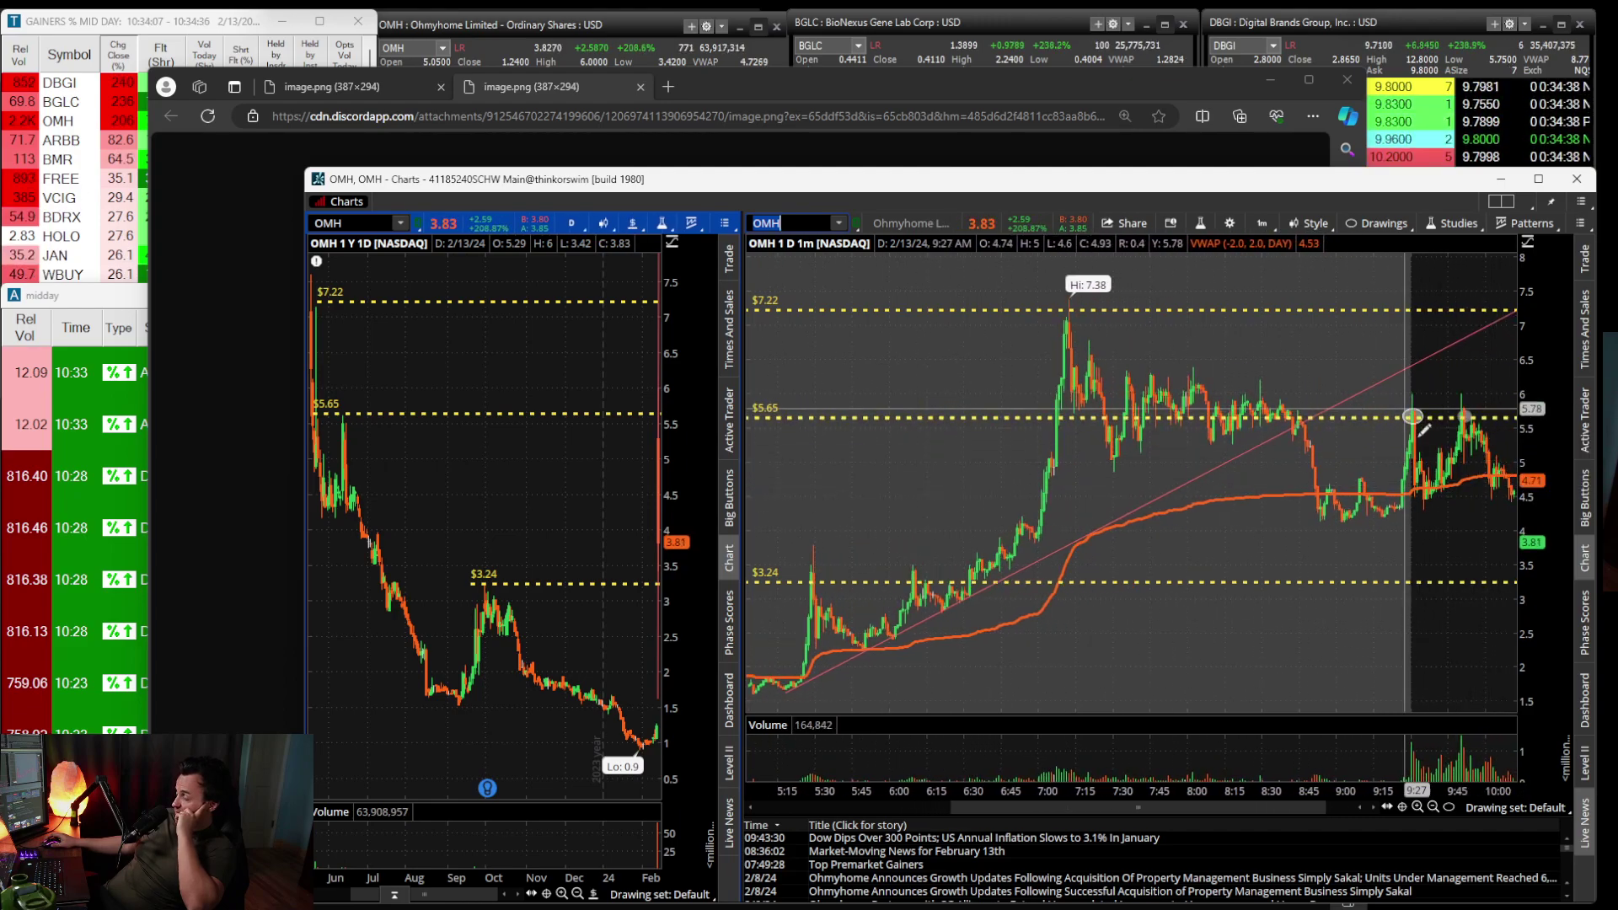
left_click(818, 224)
Load ARBB on both charts, zoom into its recent moves, and enlarge the daily volume pane.
type("ARBB")
key("Return")
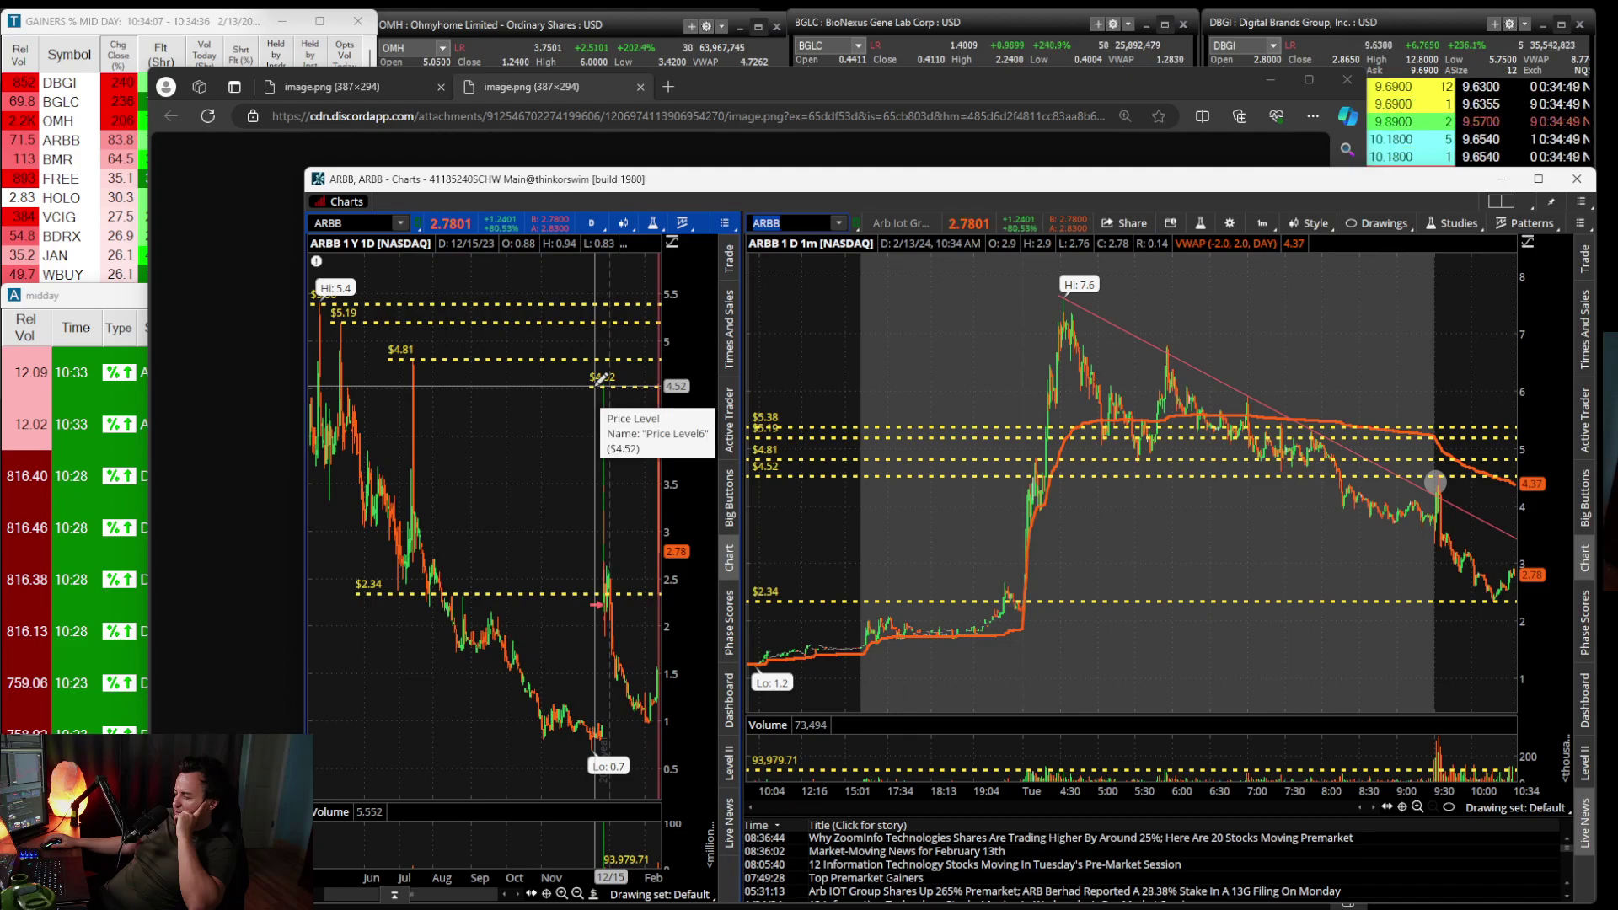
scroll(548, 590, "up", 5)
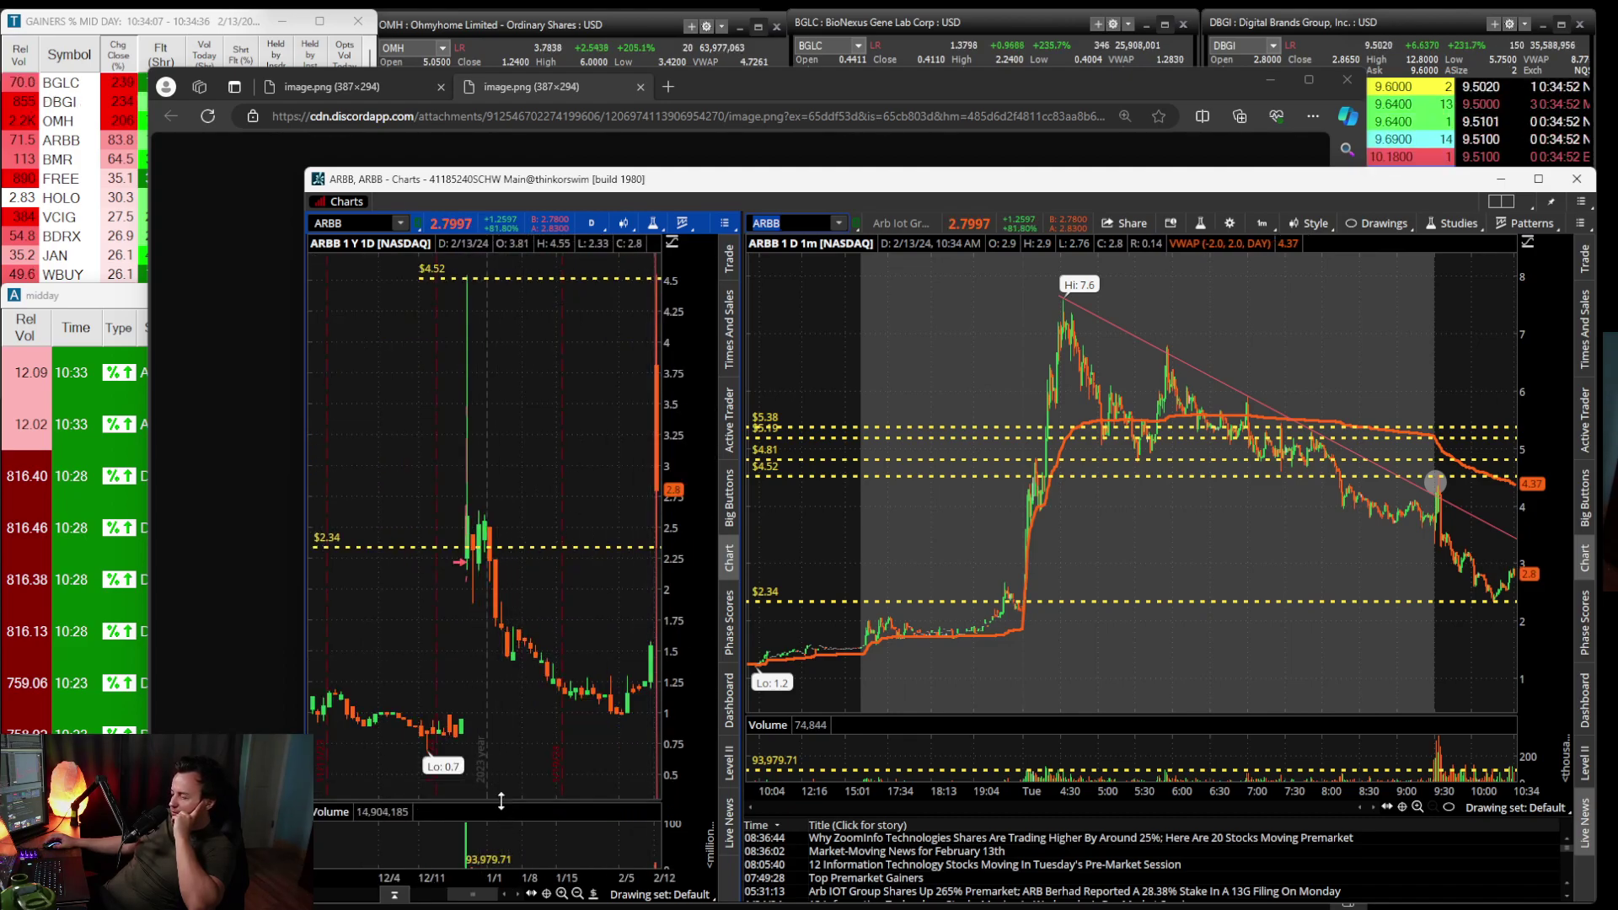
mouse_move(501, 801)
left_mouse_down()
mouse_move(505, 538)
mouse_move(509, 802)
left_mouse_up()
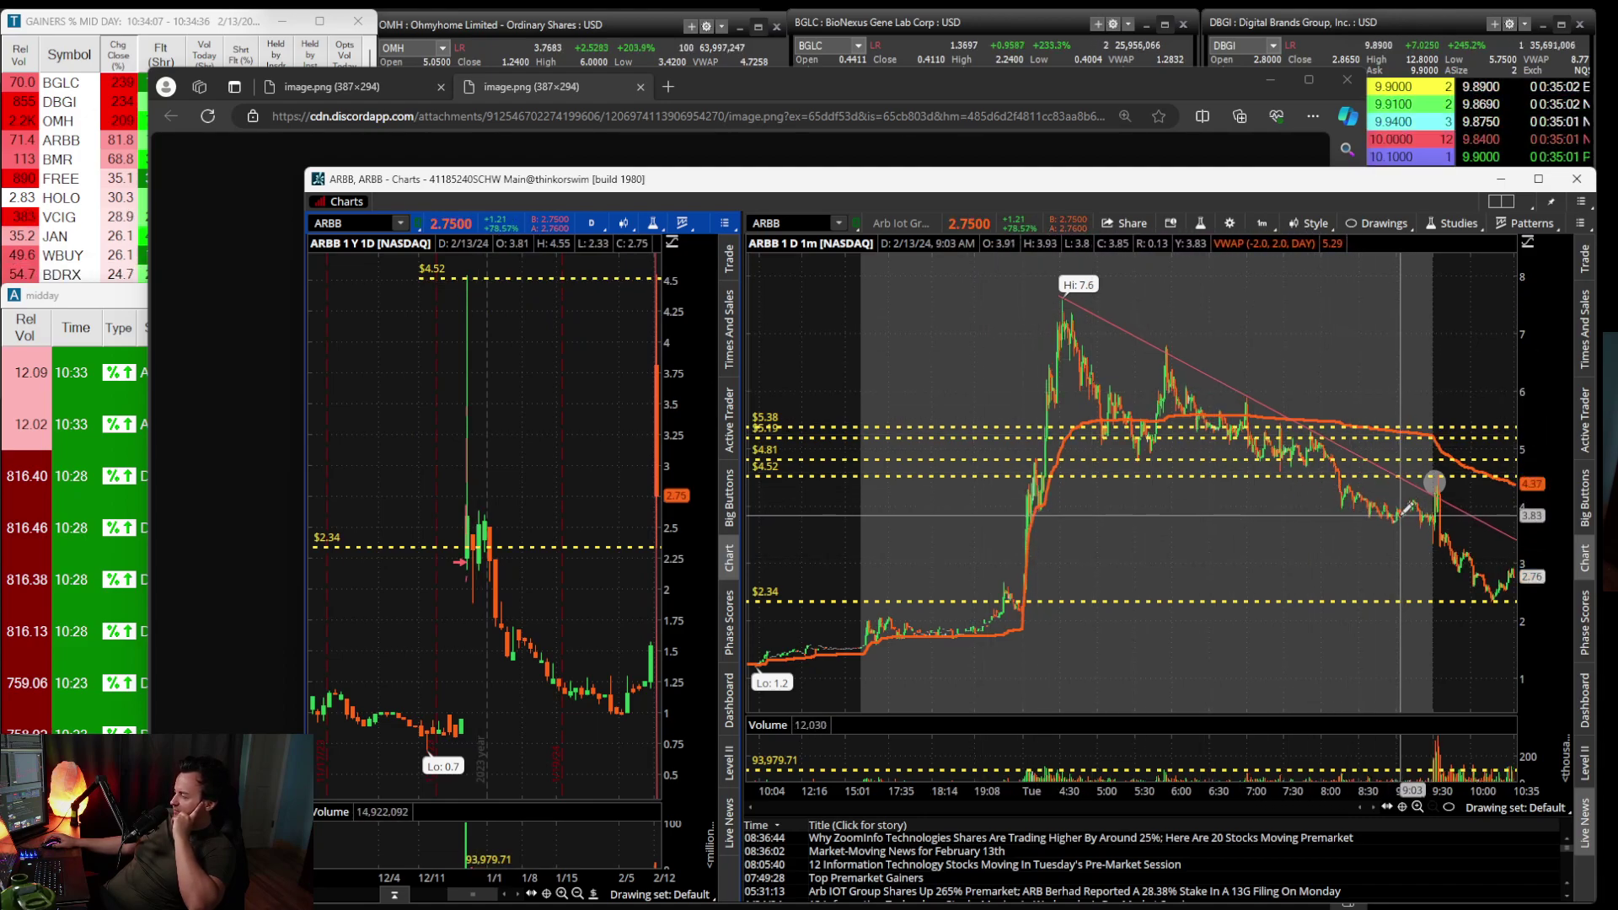
scroll(1378, 520, "up", 3)
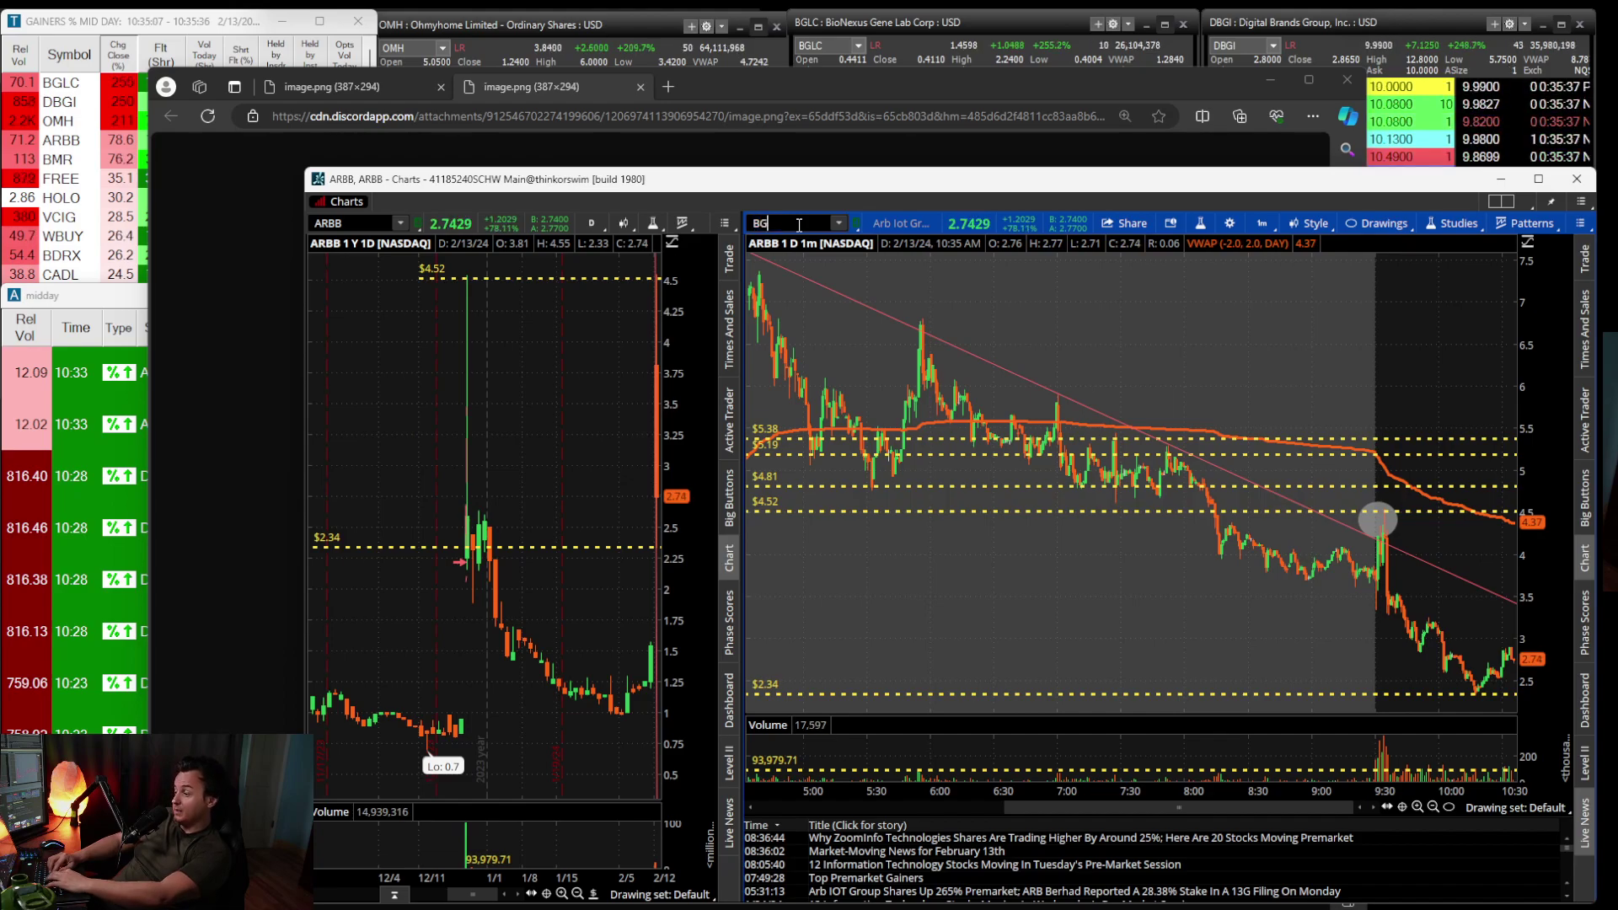
Switch the linked charts from ARBB to BGLC, then to DBGI.
type("LC")
key("Return")
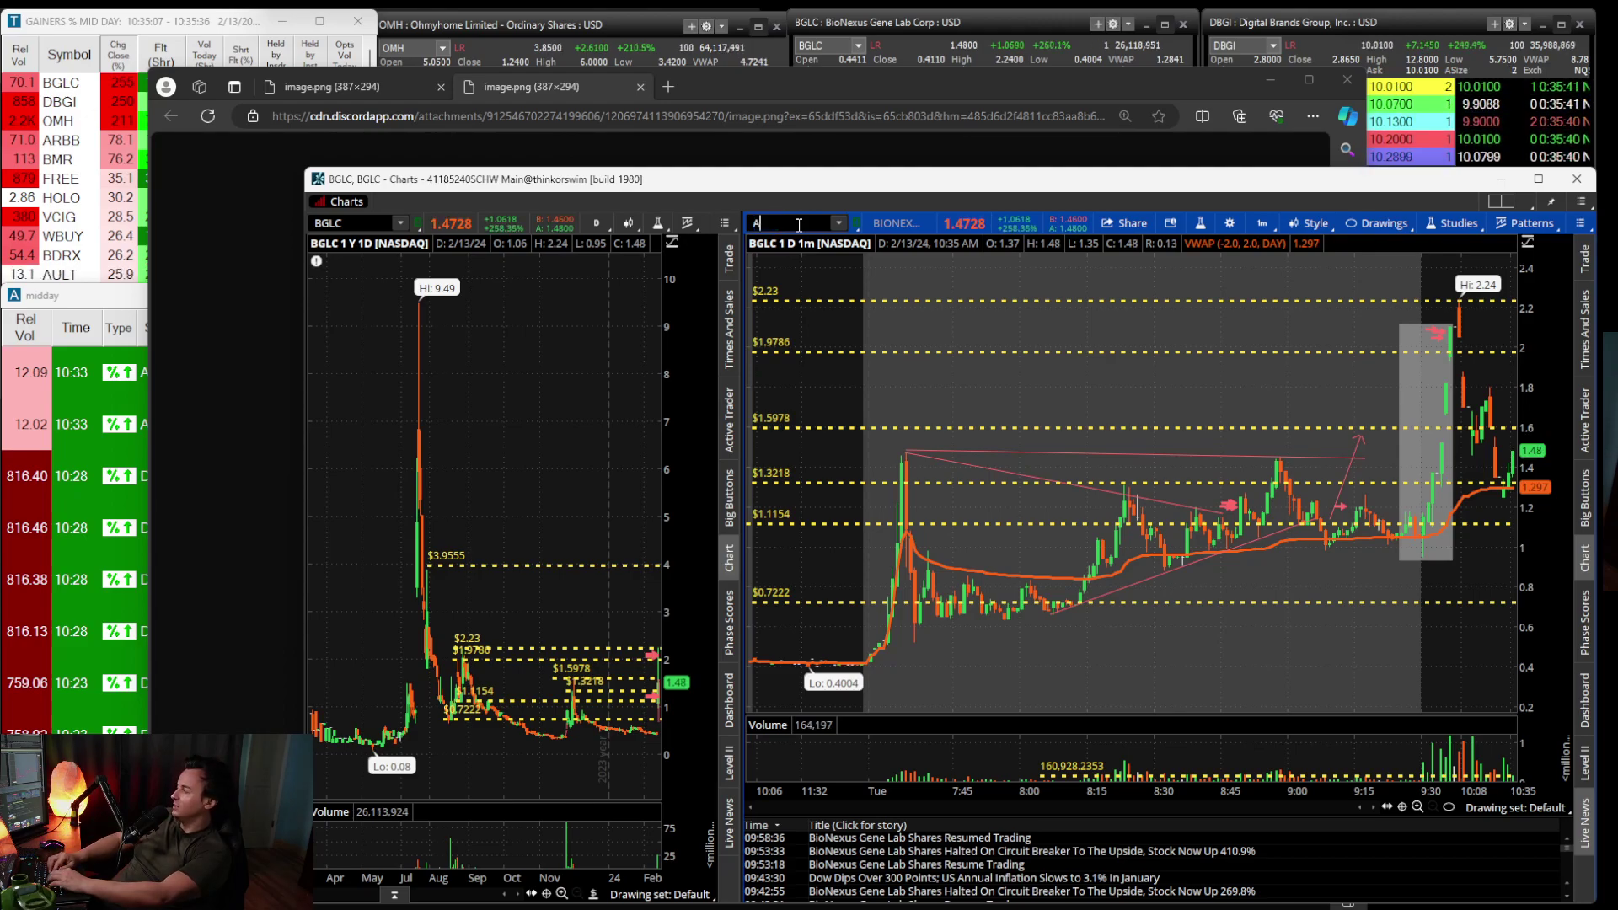
key("BackSpace")
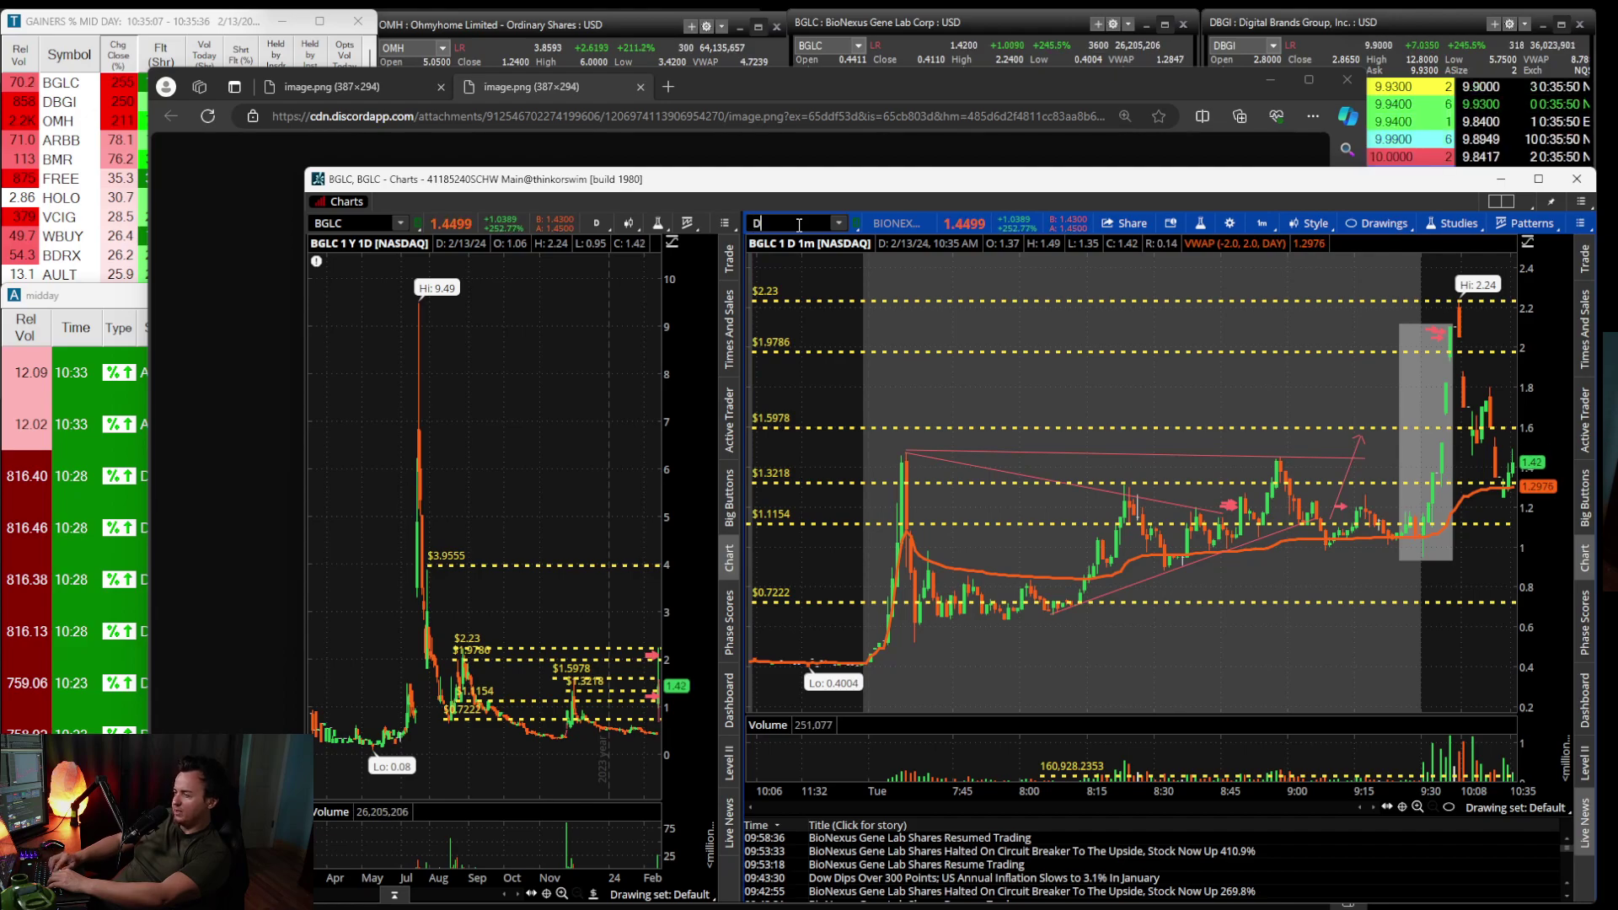
type("GI")
key("Return")
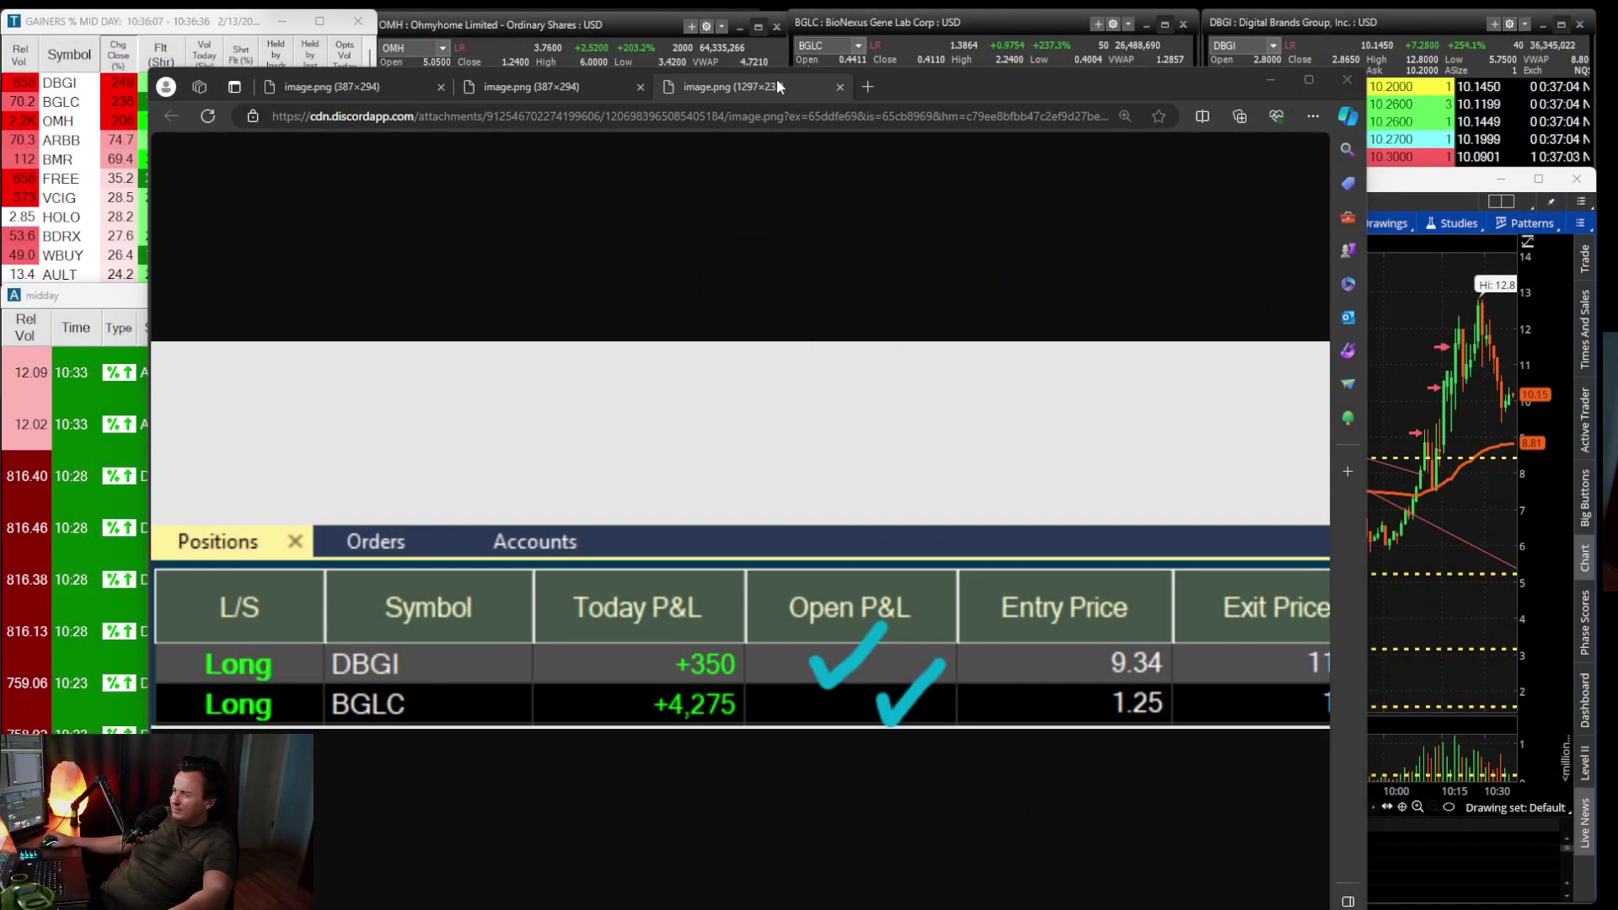
Reset the positions screenshot to 100% showing DBGI +350 and BGLC +4,275, then minimize Edge.
scroll(1025, 466, "down", 3)
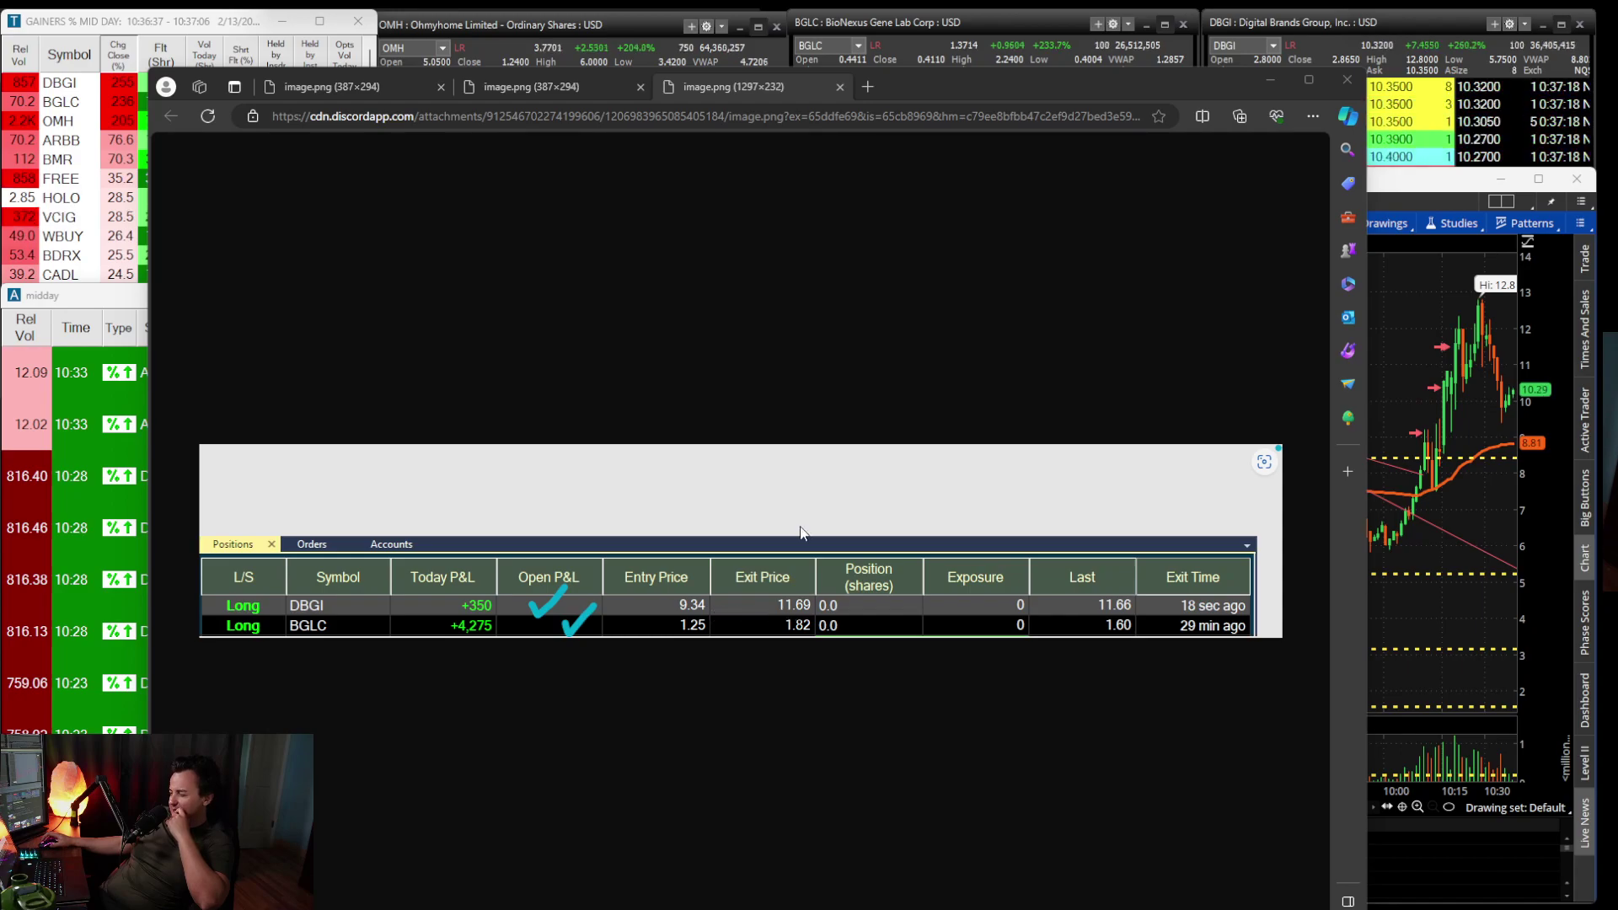
left_click(1271, 81)
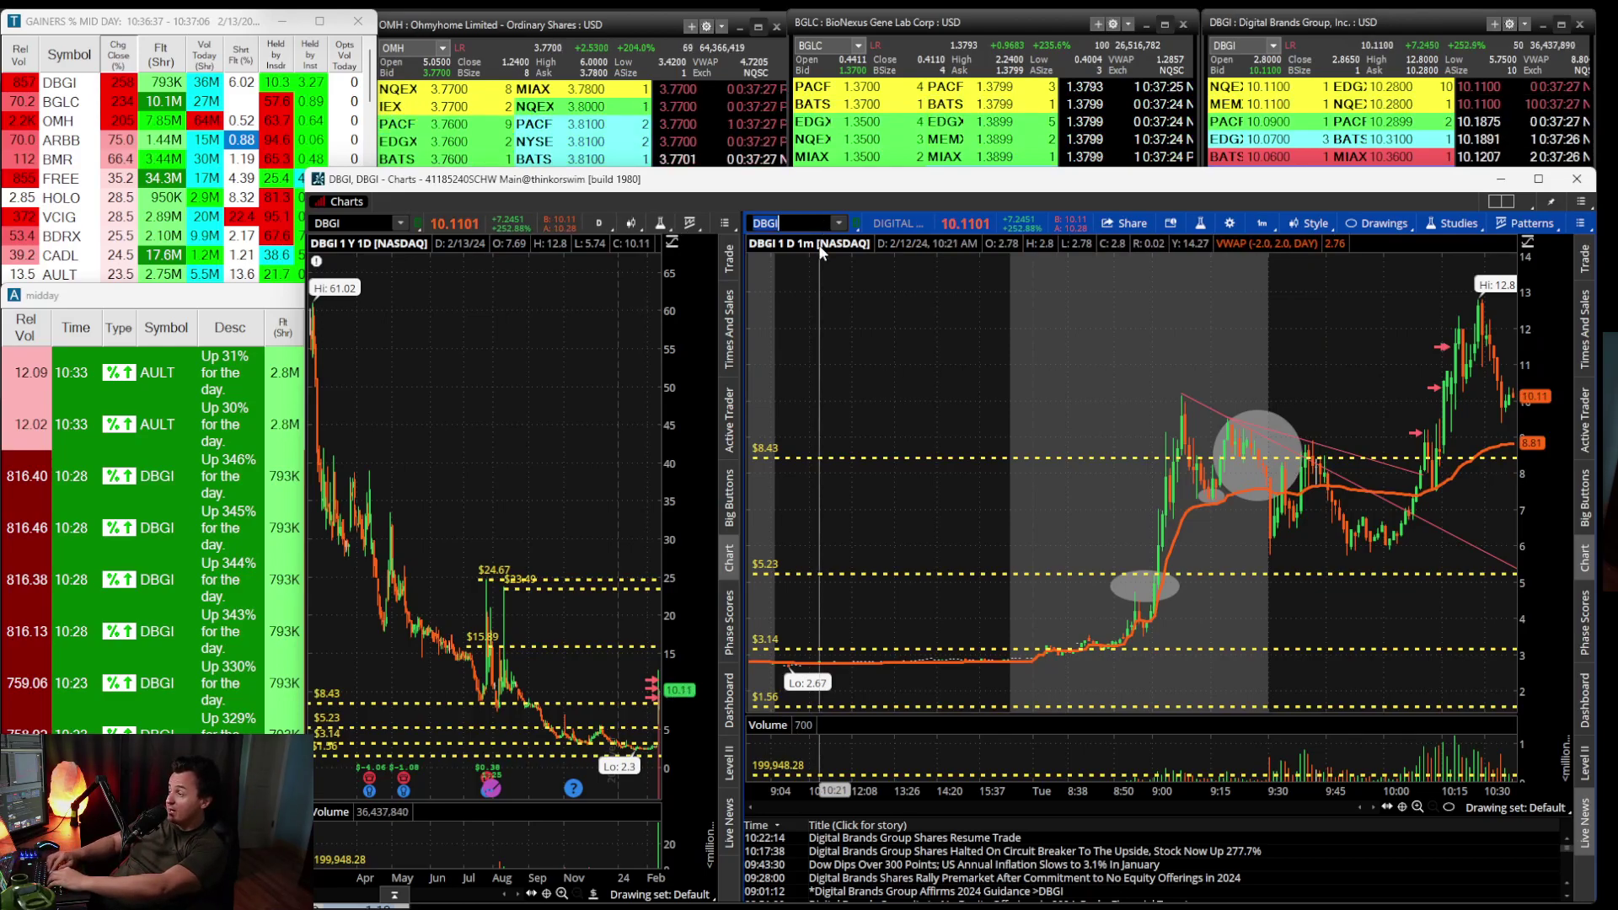
Load BGLC, then DBGI, then ARBB on the linked charts.
type("BGLC")
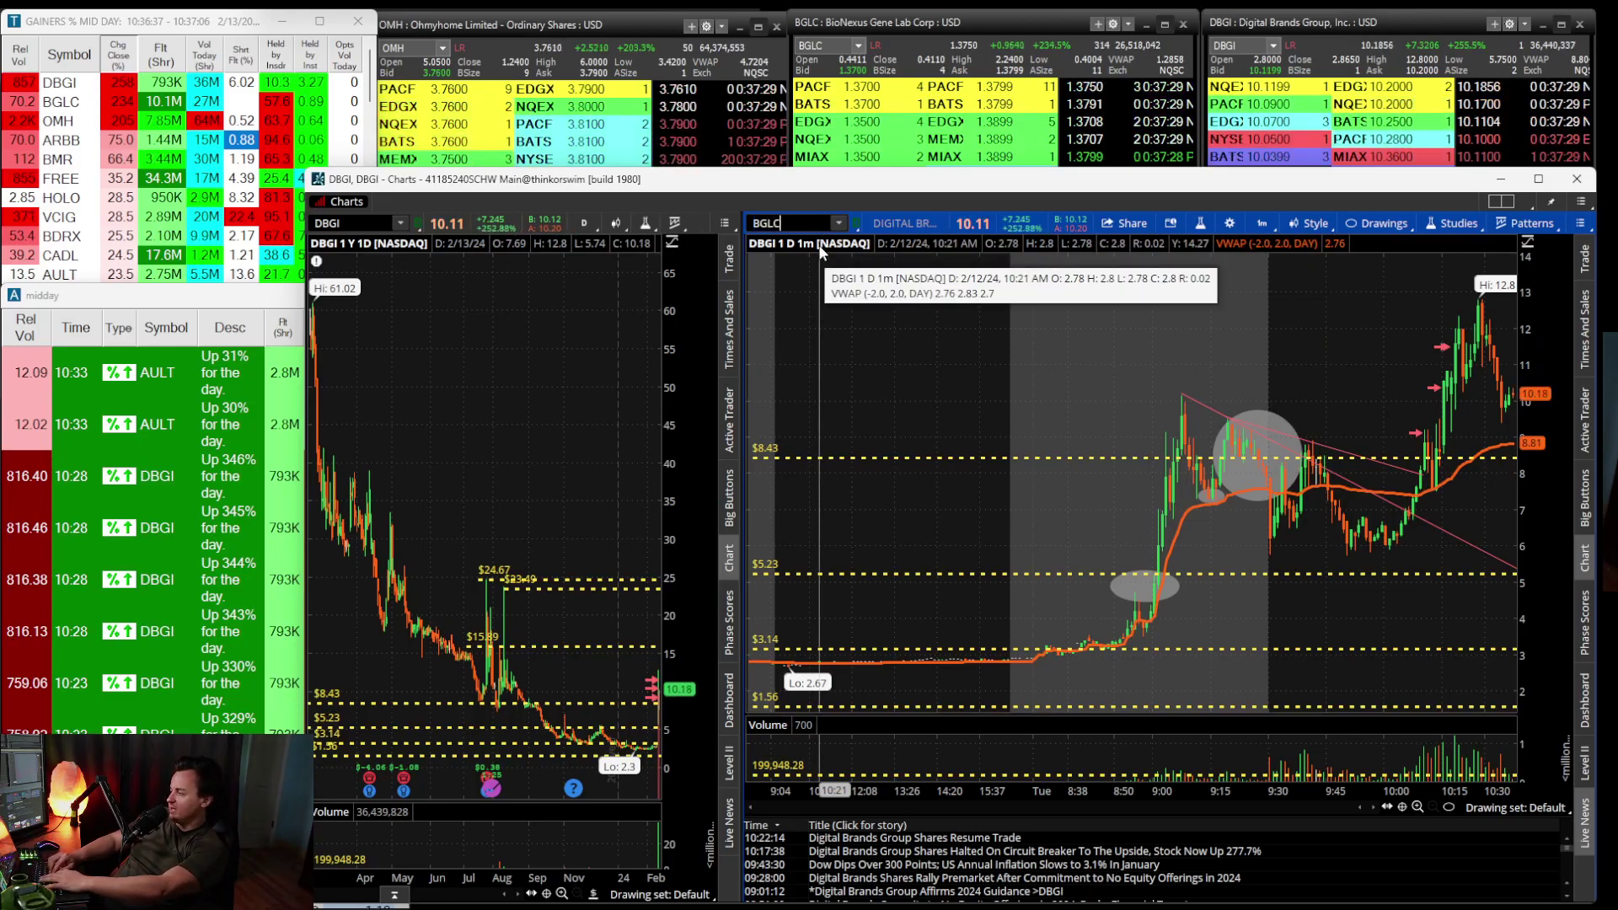
key("Return")
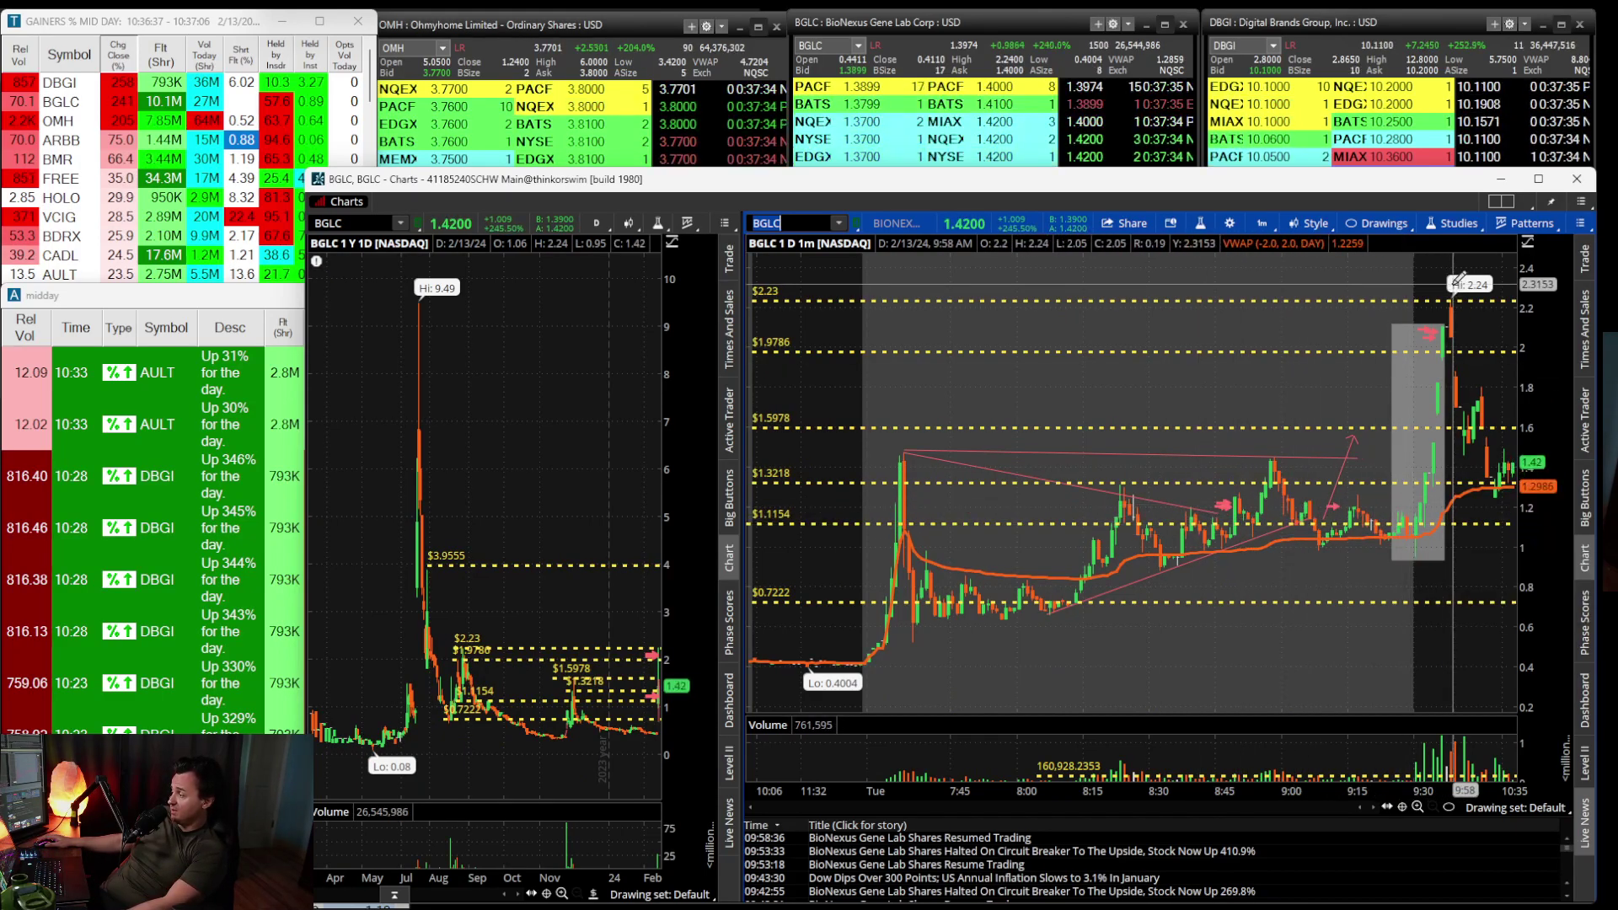
left_click(790, 223)
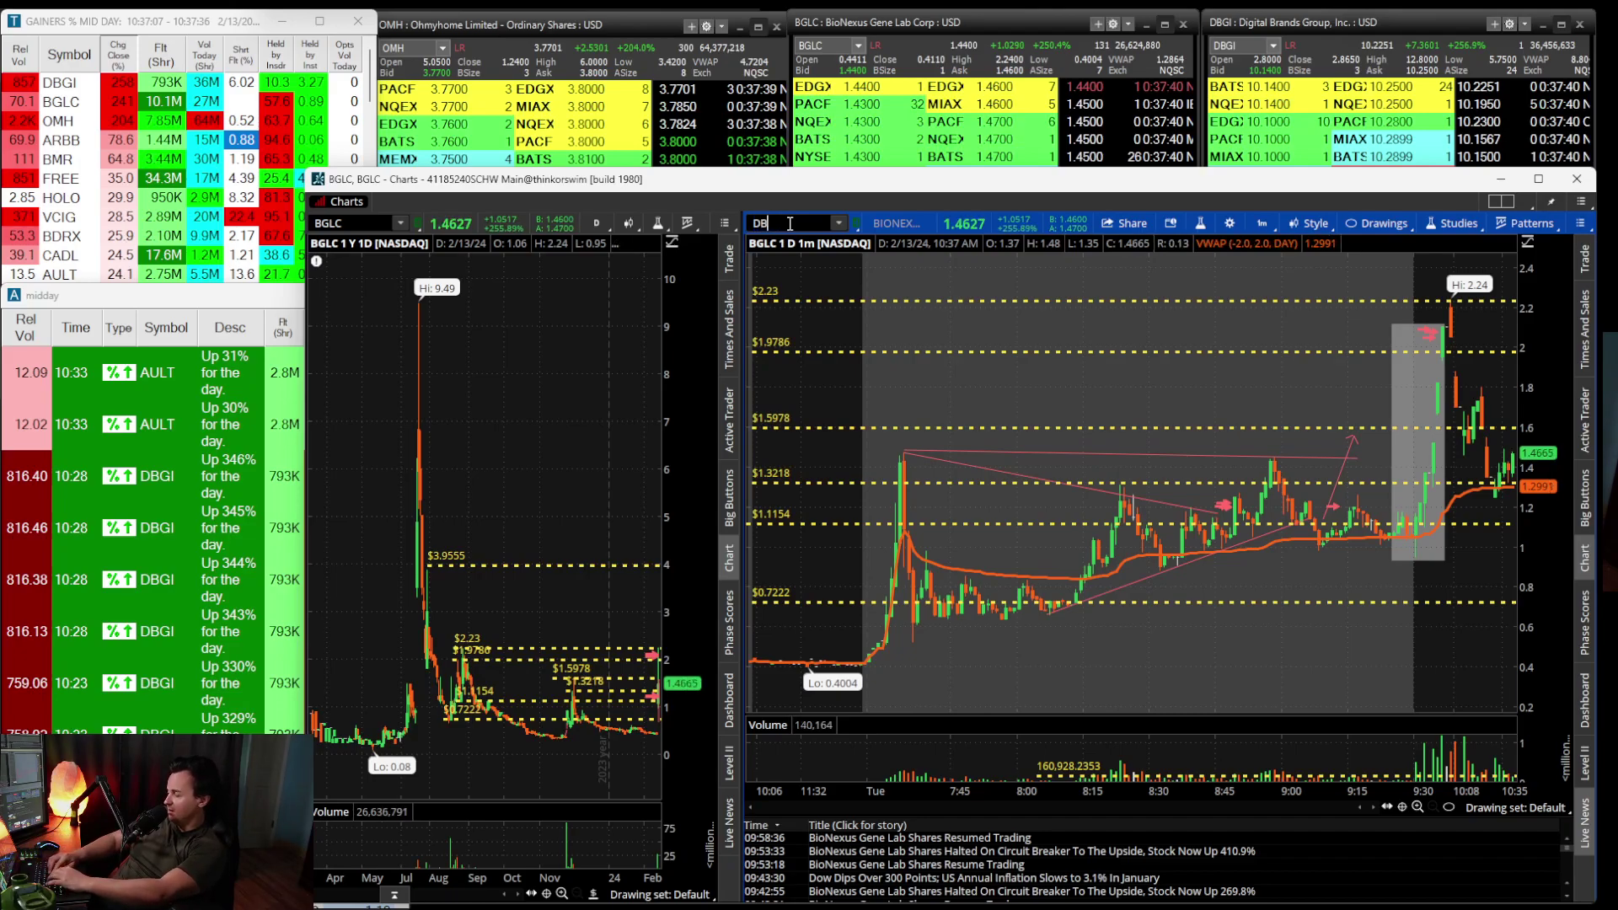
type("GI")
key("Return")
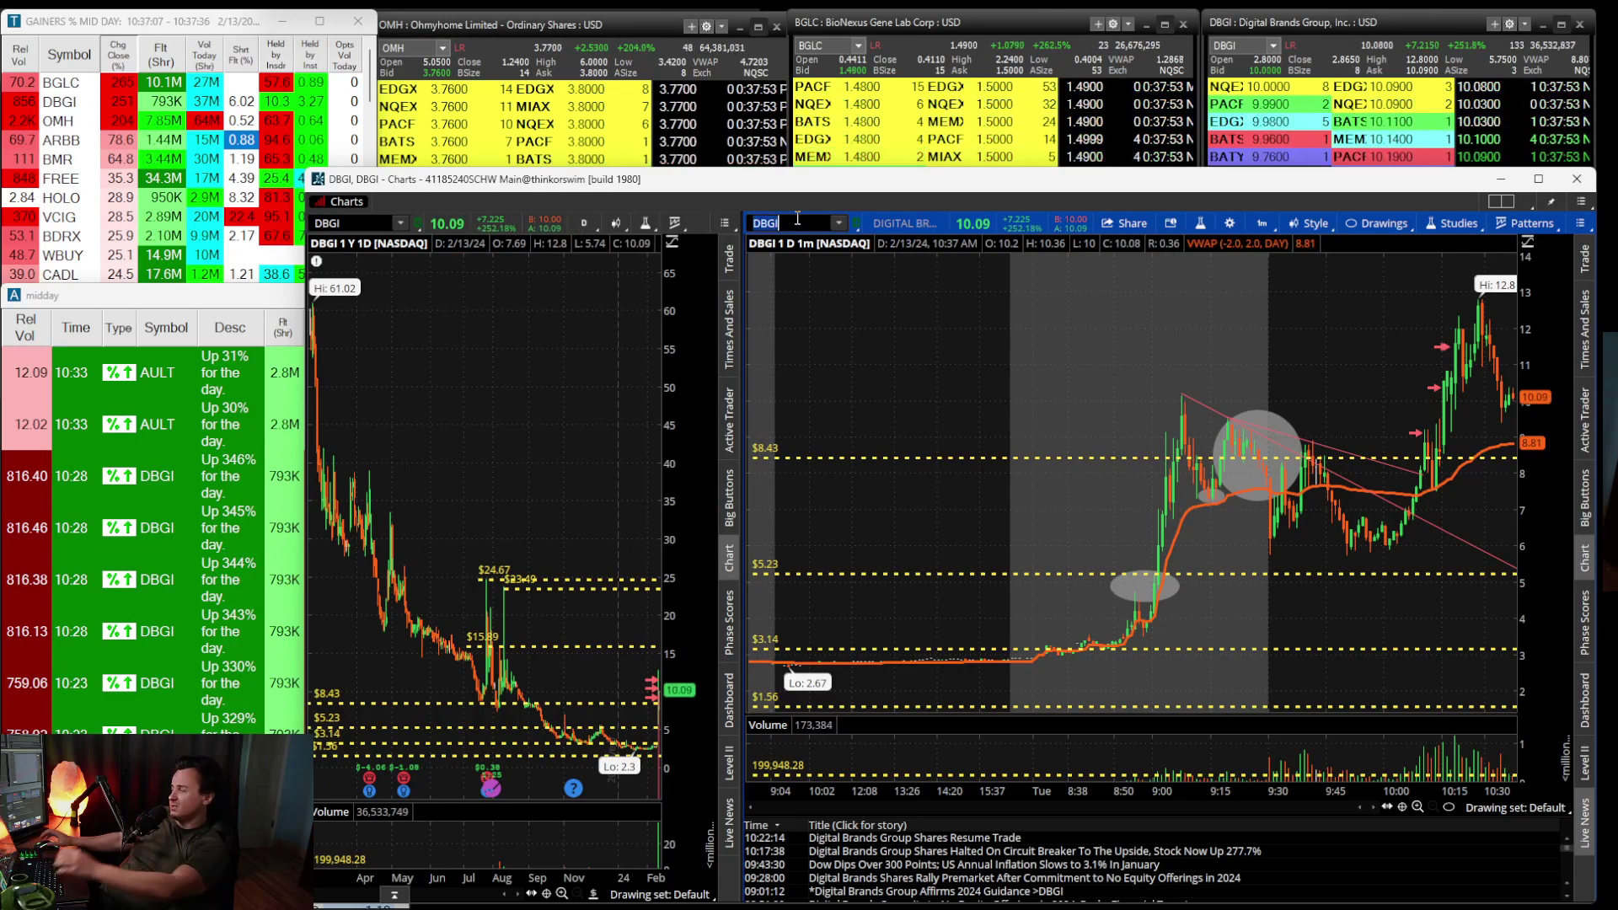
key("Return")
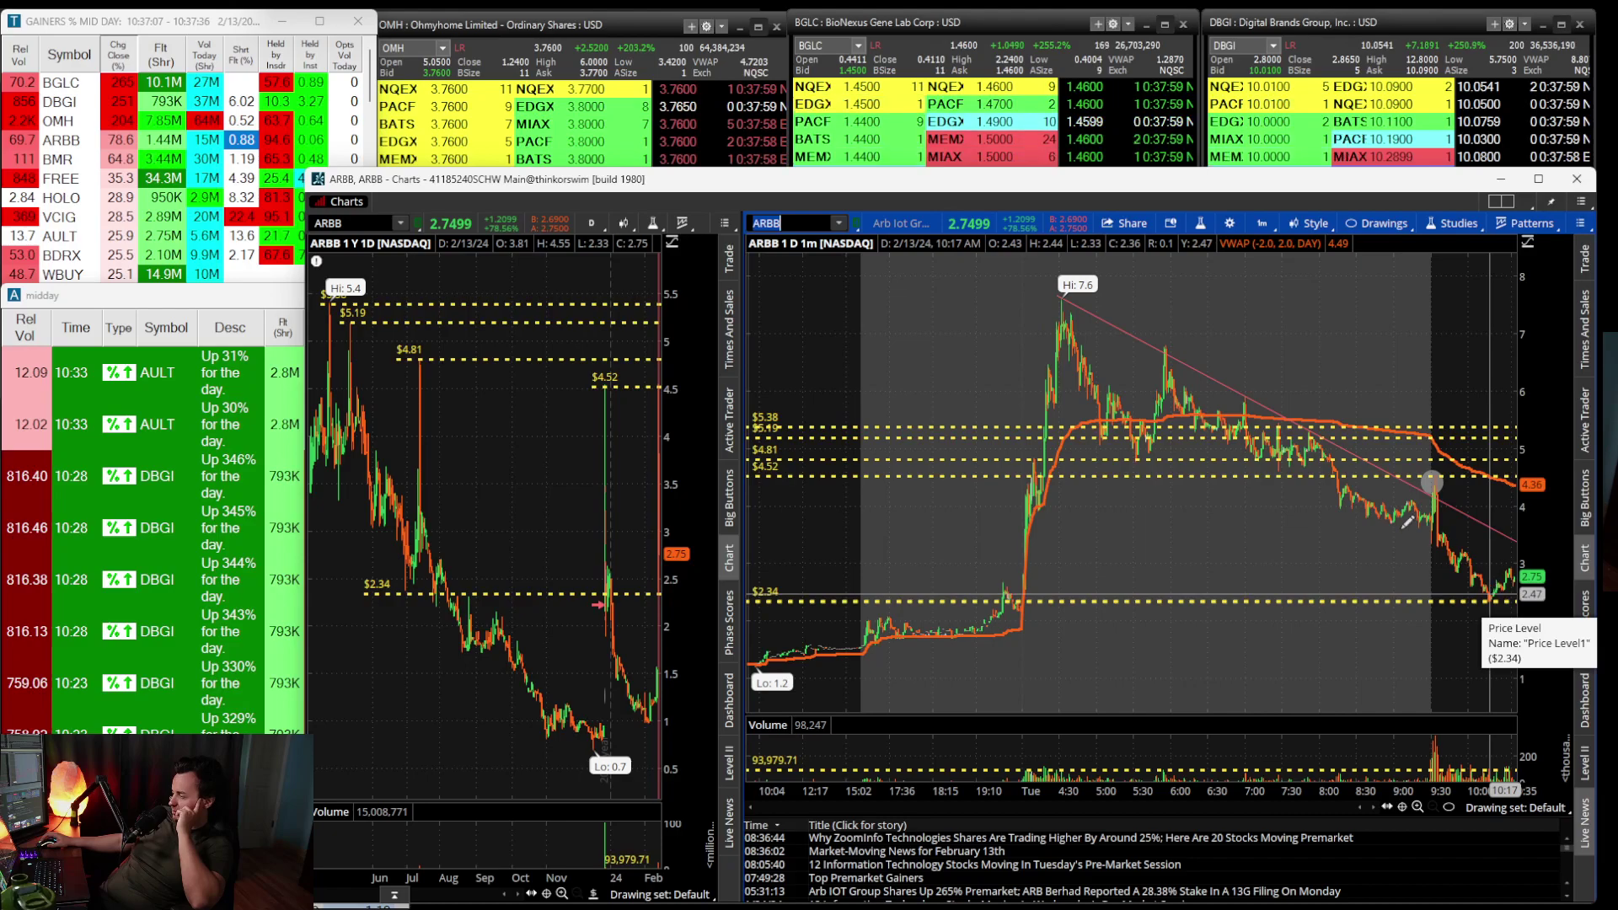
Zoom the ARBB daily chart to November through late January, framing $4.52 and $2.34.
scroll(672, 437, "up", 3)
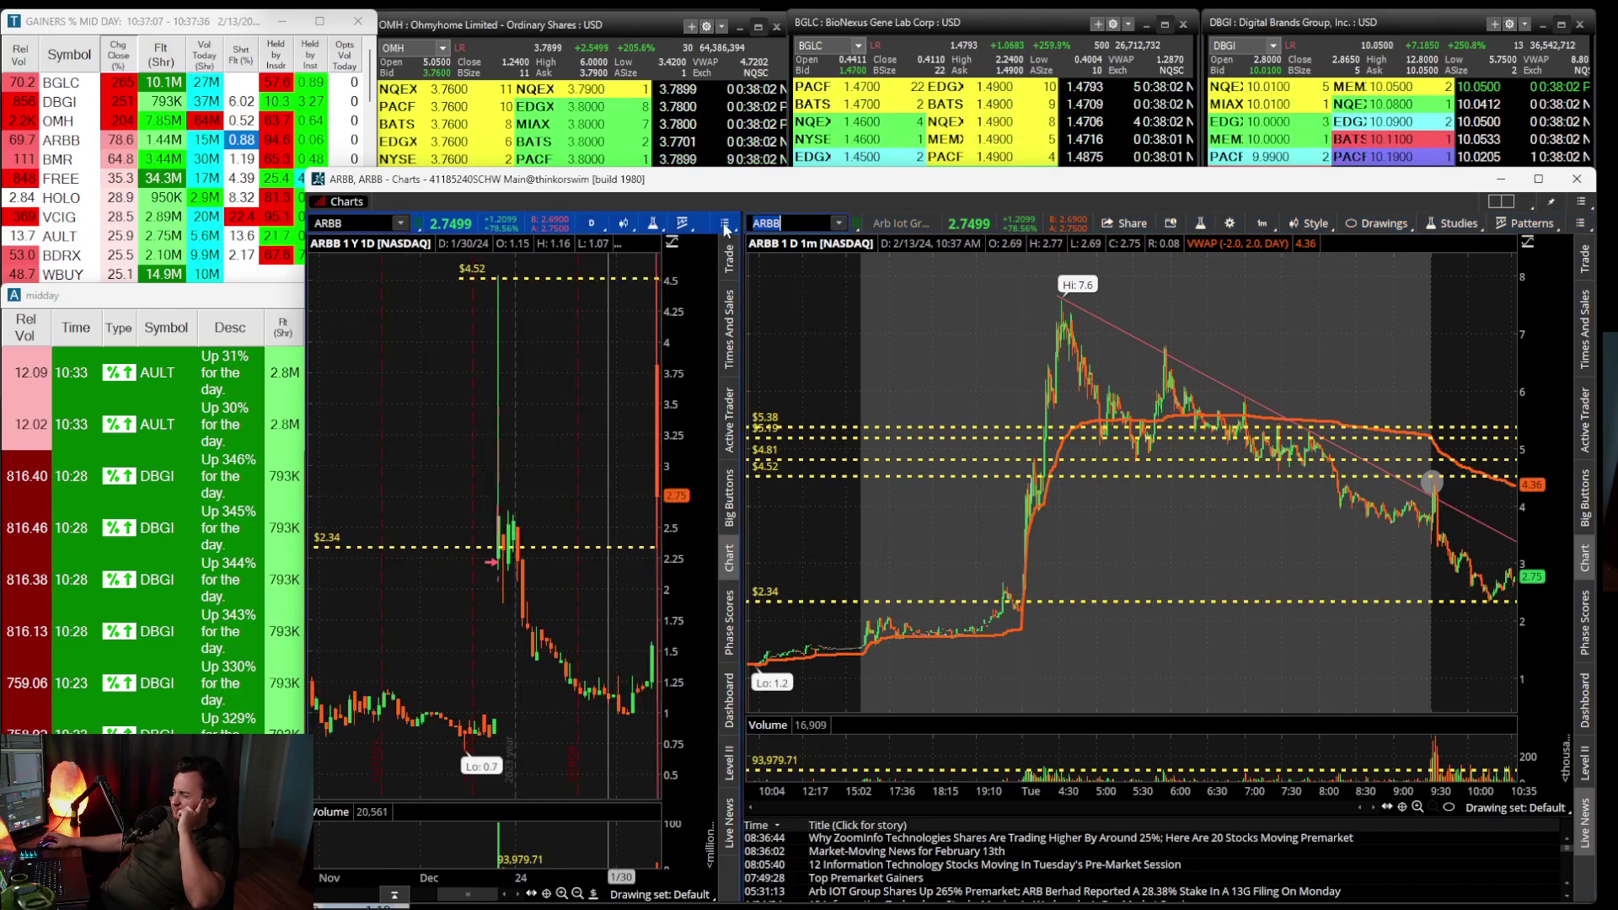